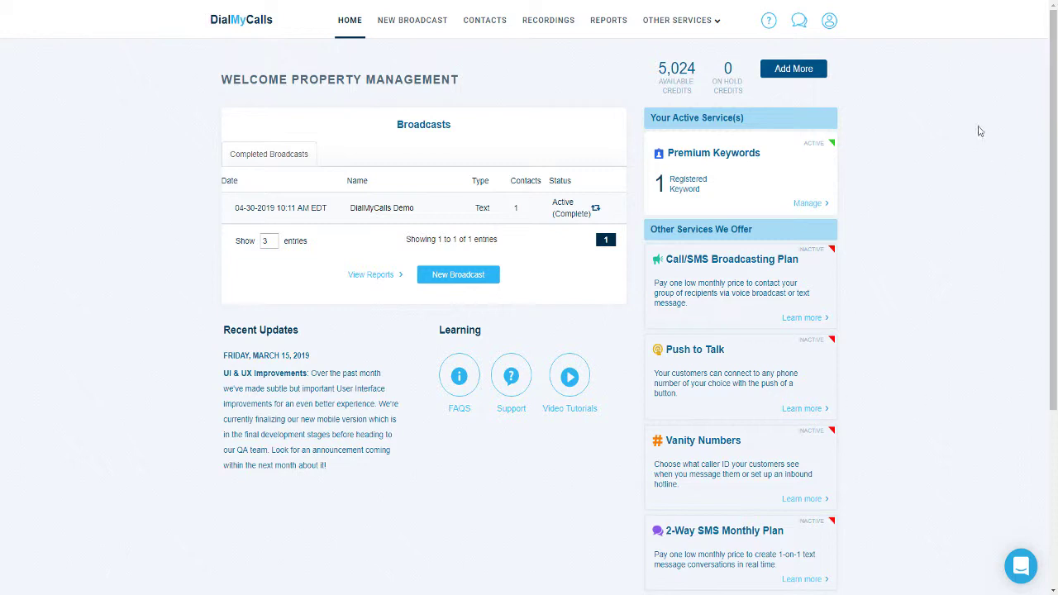
Open the account menu from the top-right user icon on the Home dashboard
click(830, 20)
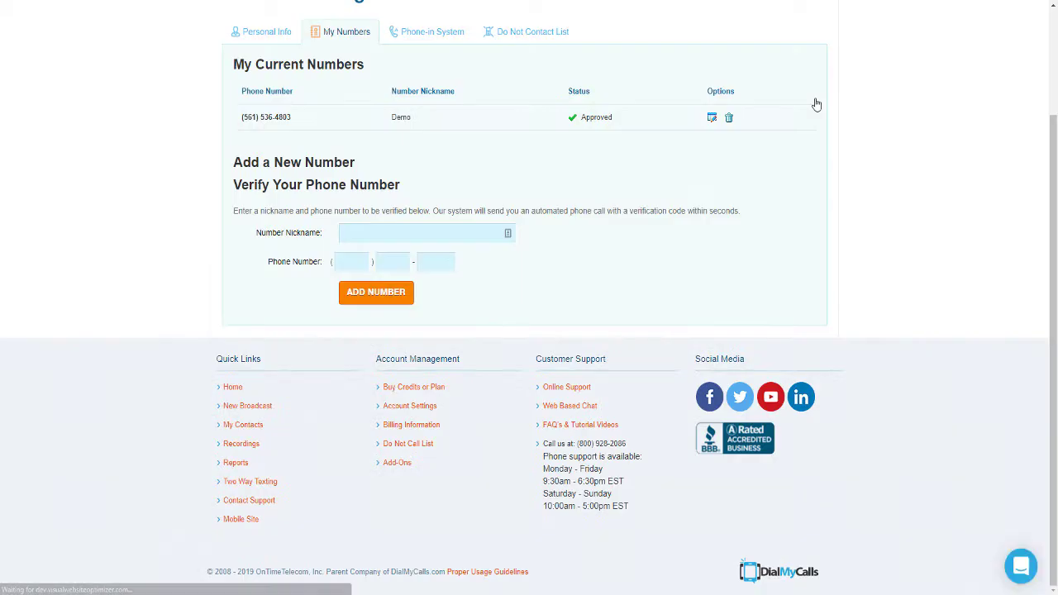
Add a caller ID number nicknamed 'Demo' with the contact's phone number, dismissing the verification popup
click(363, 231)
text(Demo)
key(Tab)
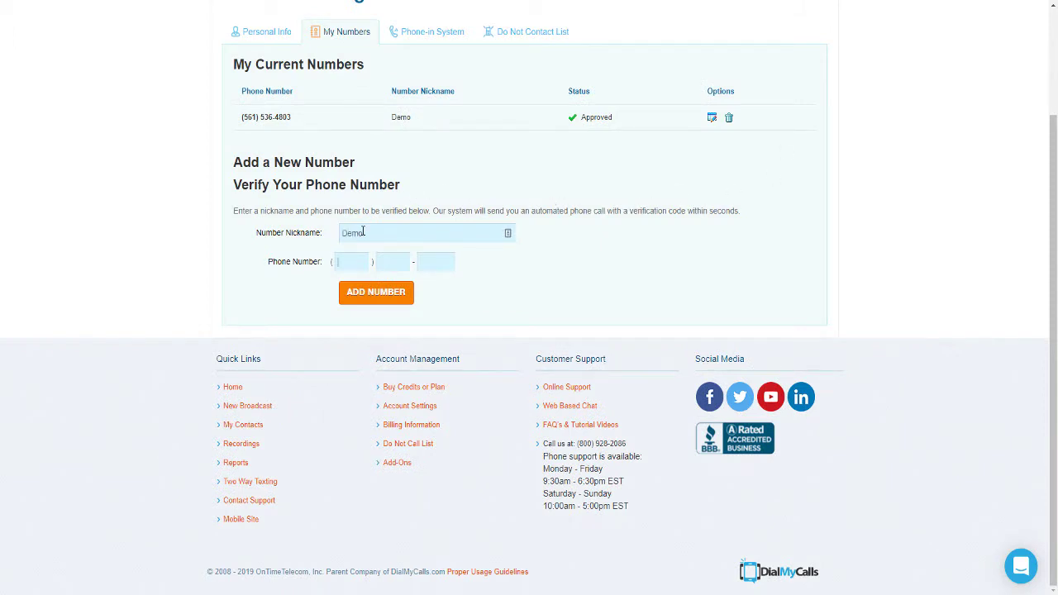
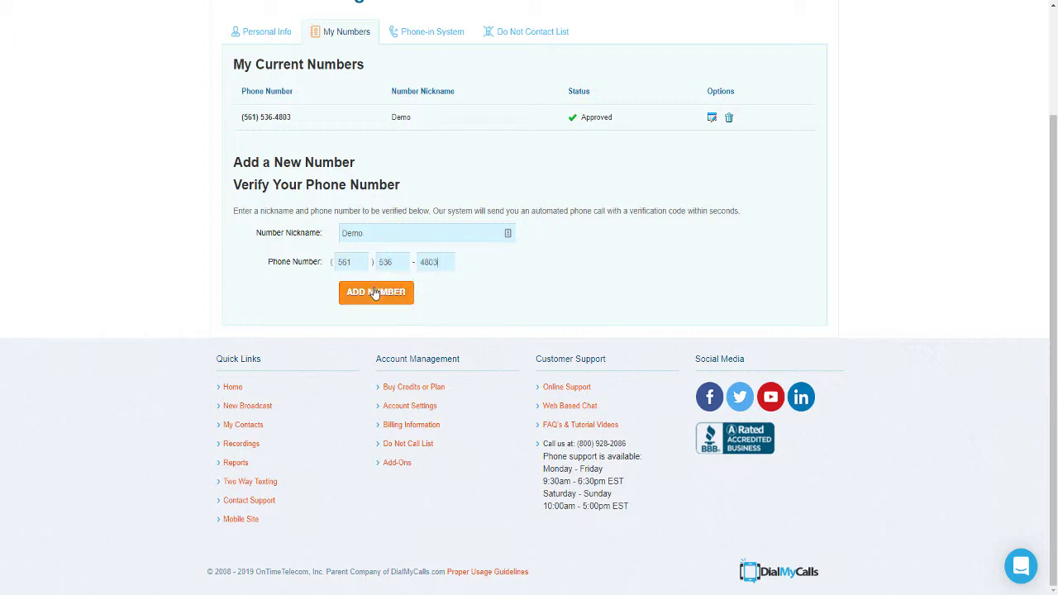
click(376, 294)
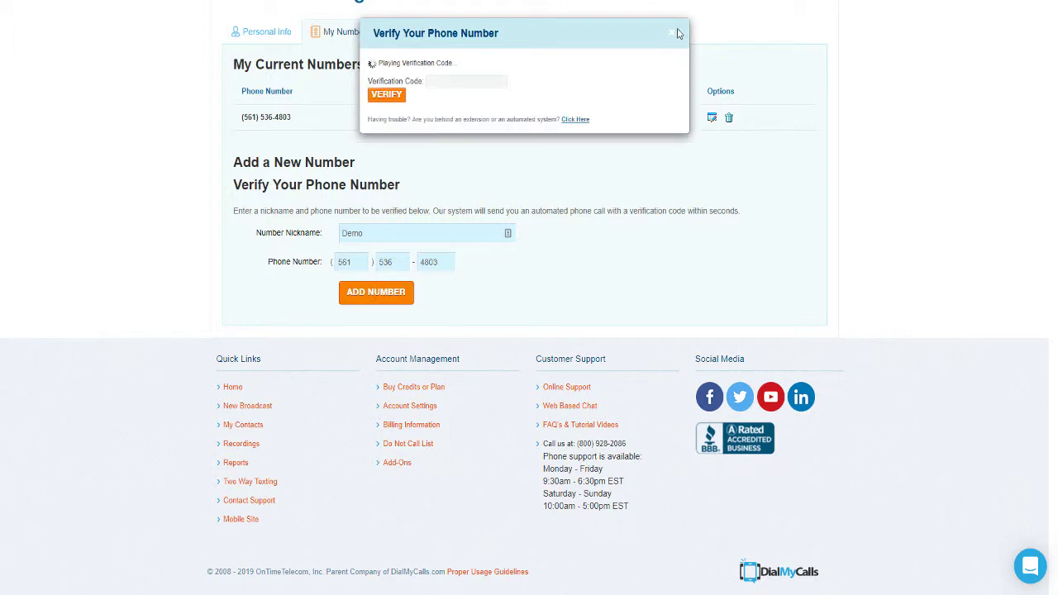
click(675, 36)
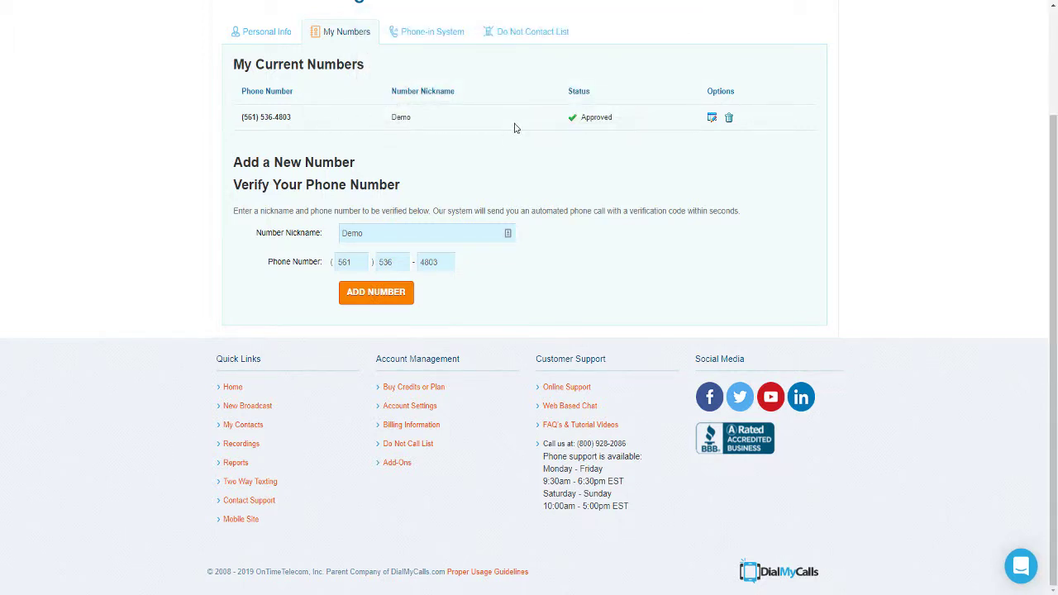
scroll(514, 128, up, 2)
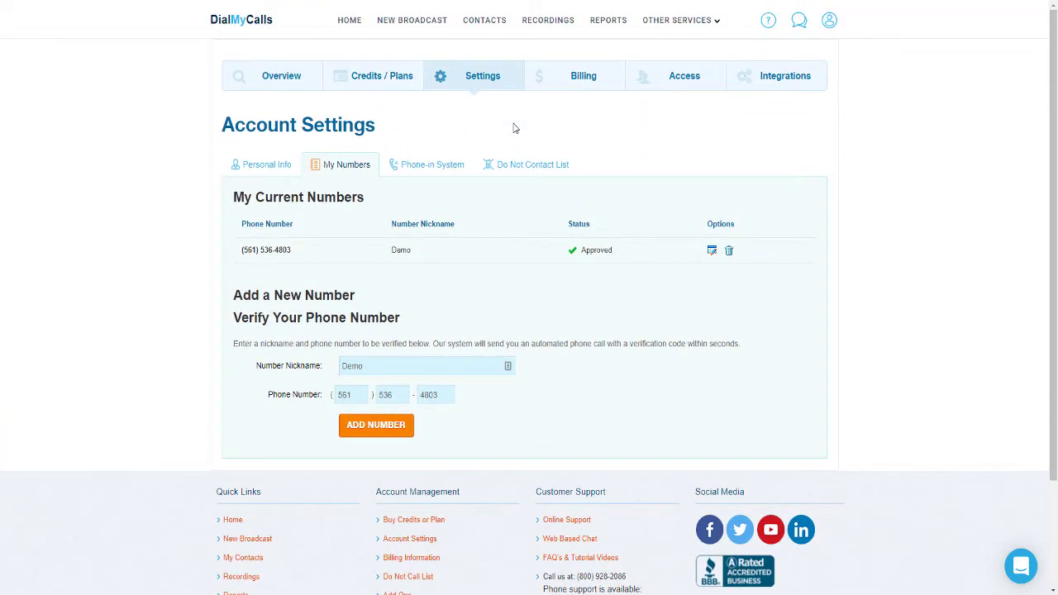
In Contacts, open and cancel the Add Group form, then view the Groups tab
click(489, 27)
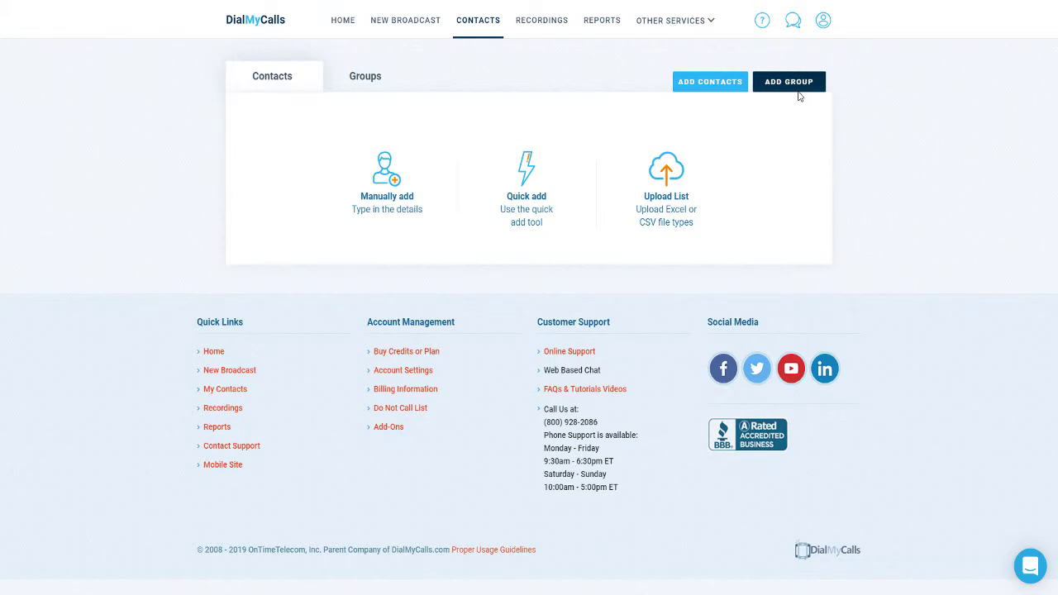
click(798, 90)
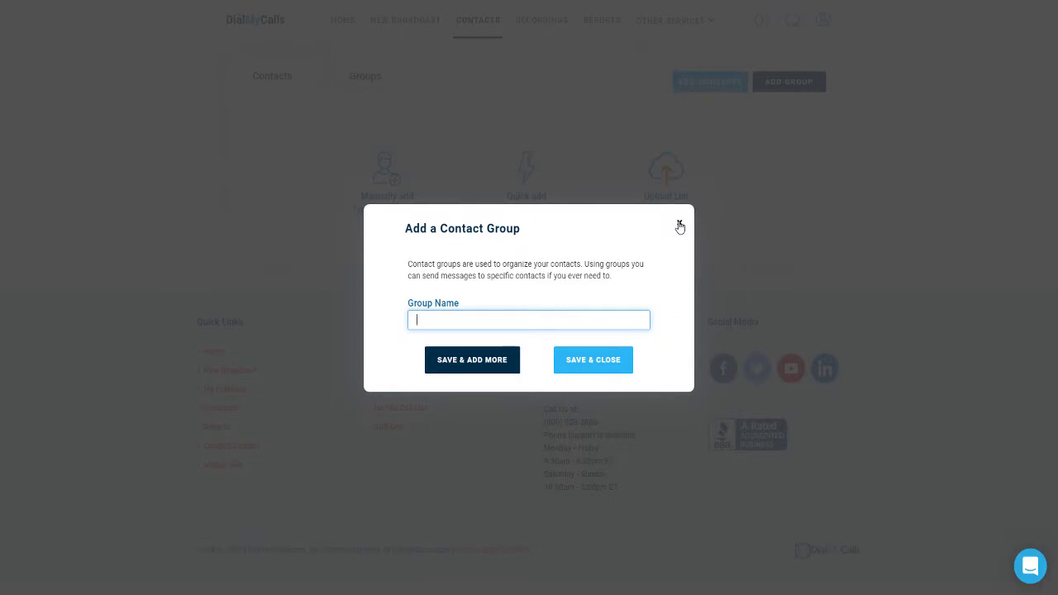
click(679, 226)
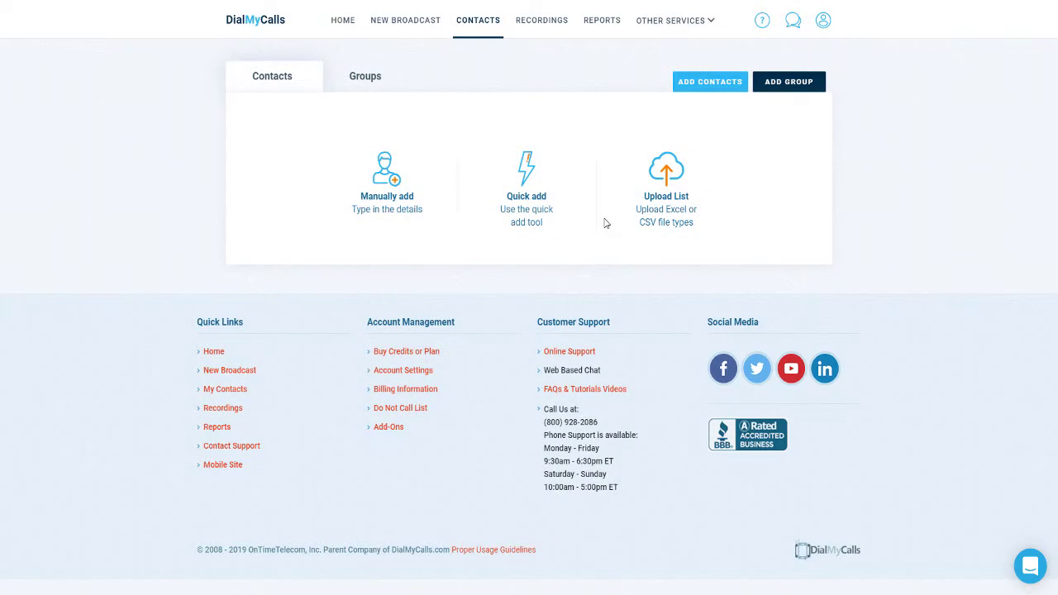
click(367, 81)
Manually add a contact with their last name, first name and phone number, then save
click(388, 198)
click(417, 189)
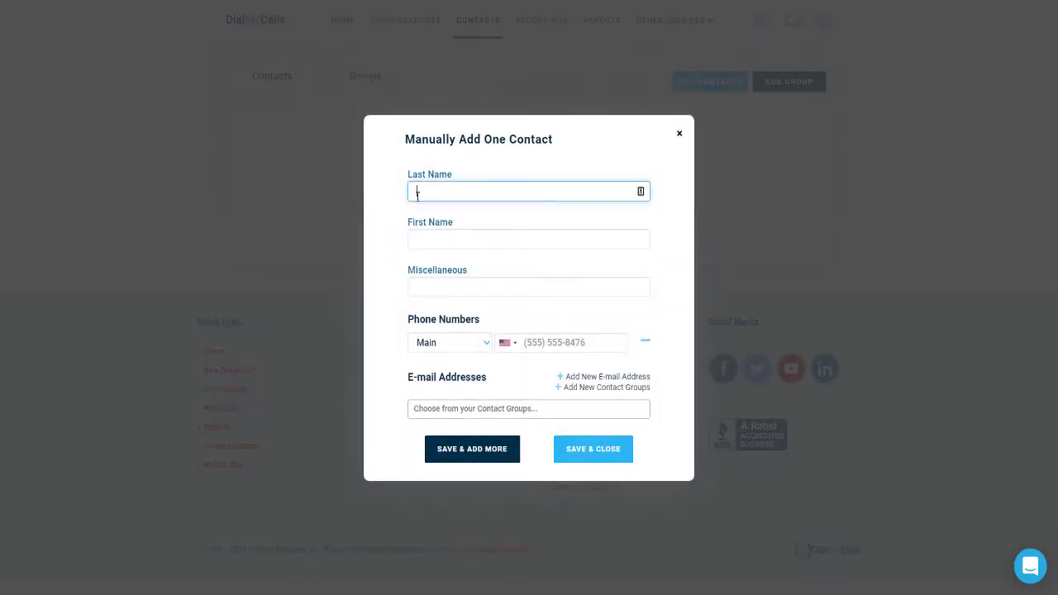
key(Tab)
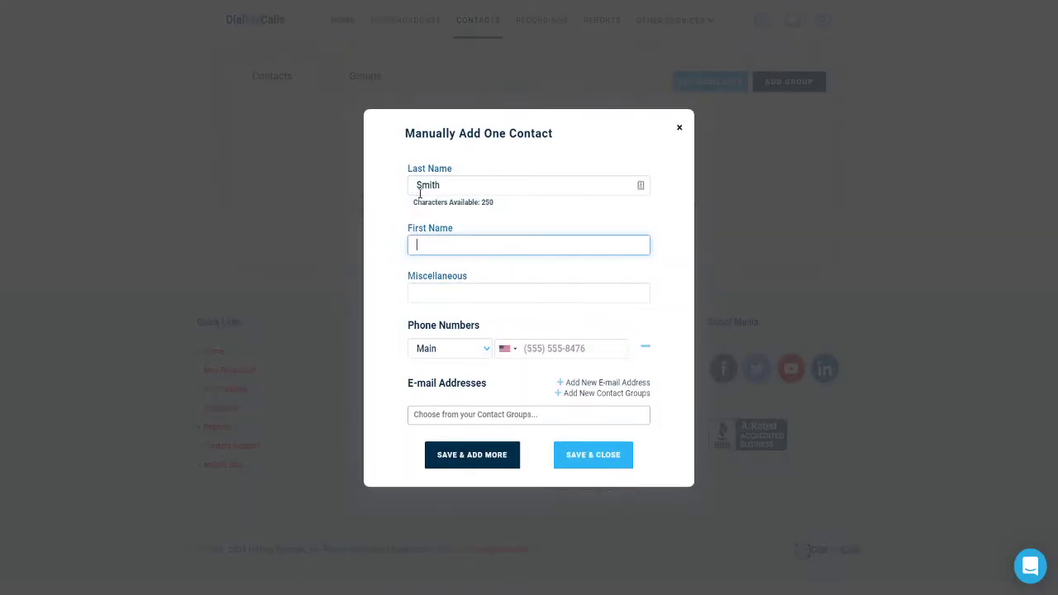
key(Tab)
key(Tab)
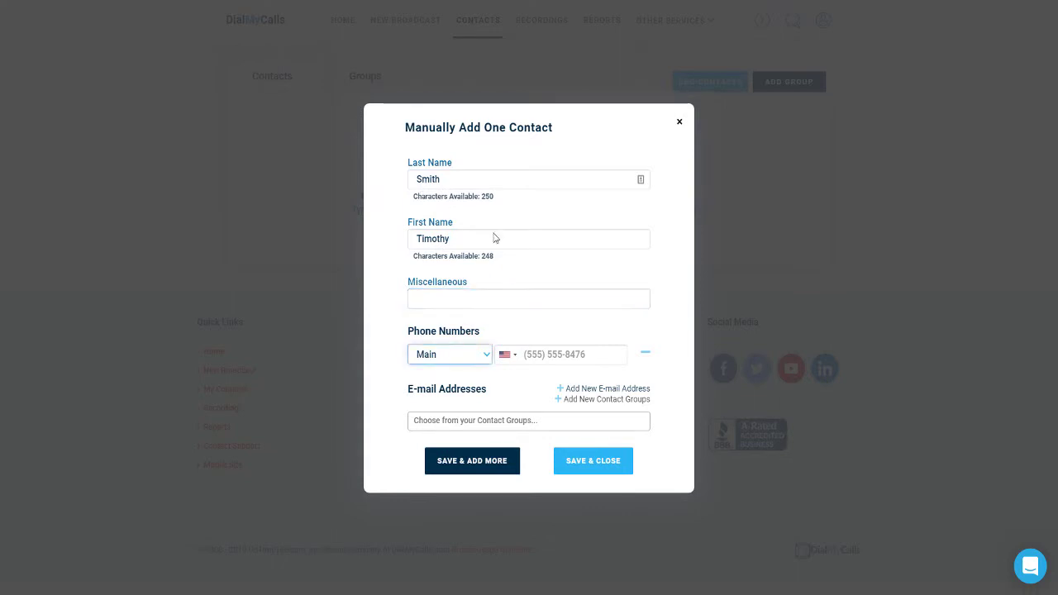
click(536, 350)
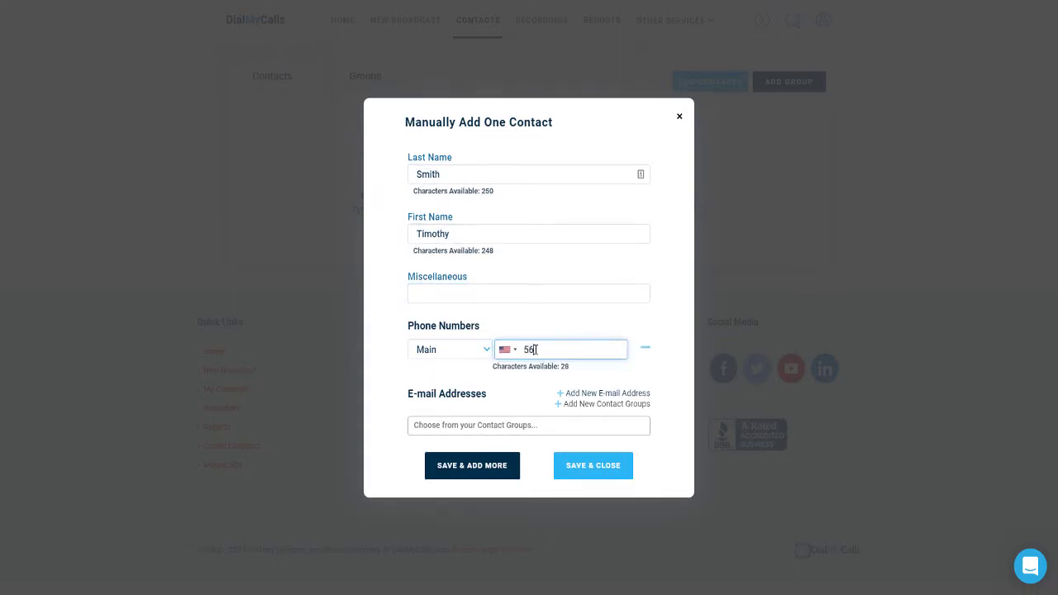
click(575, 469)
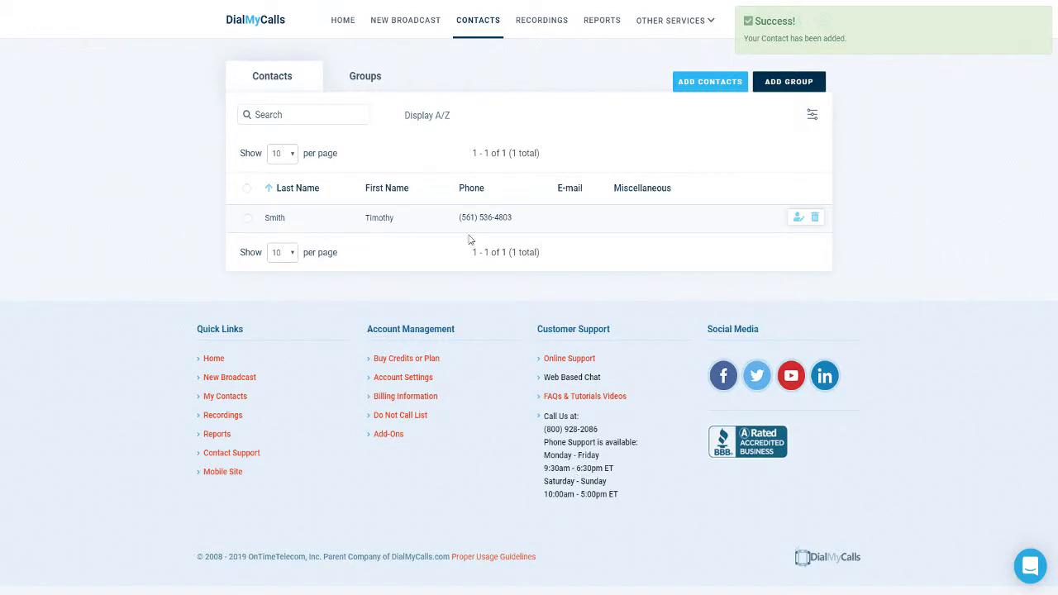
Upload the contact list file webinars.xls
click(695, 88)
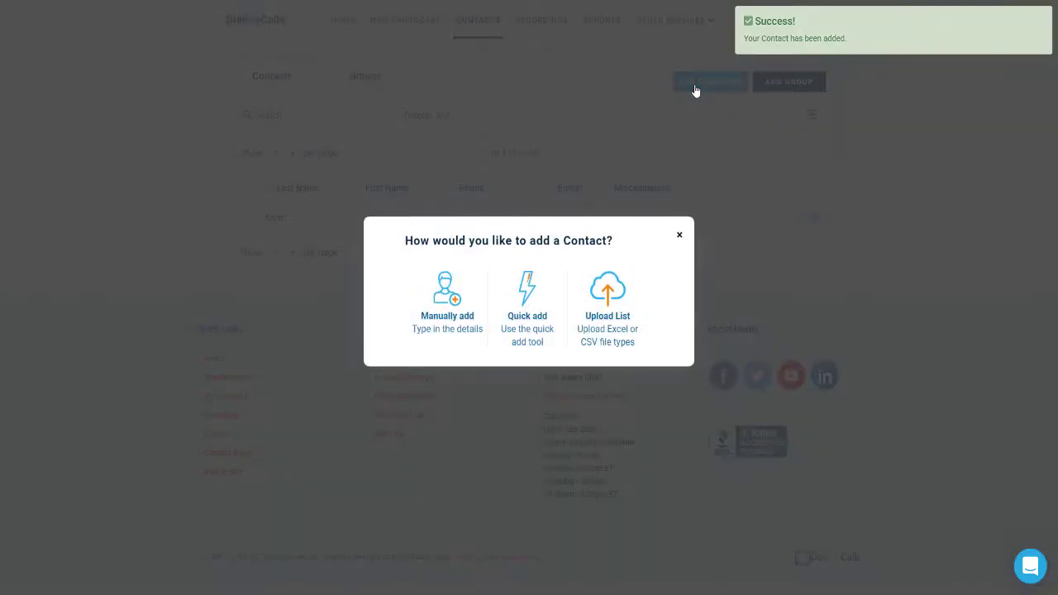
click(608, 305)
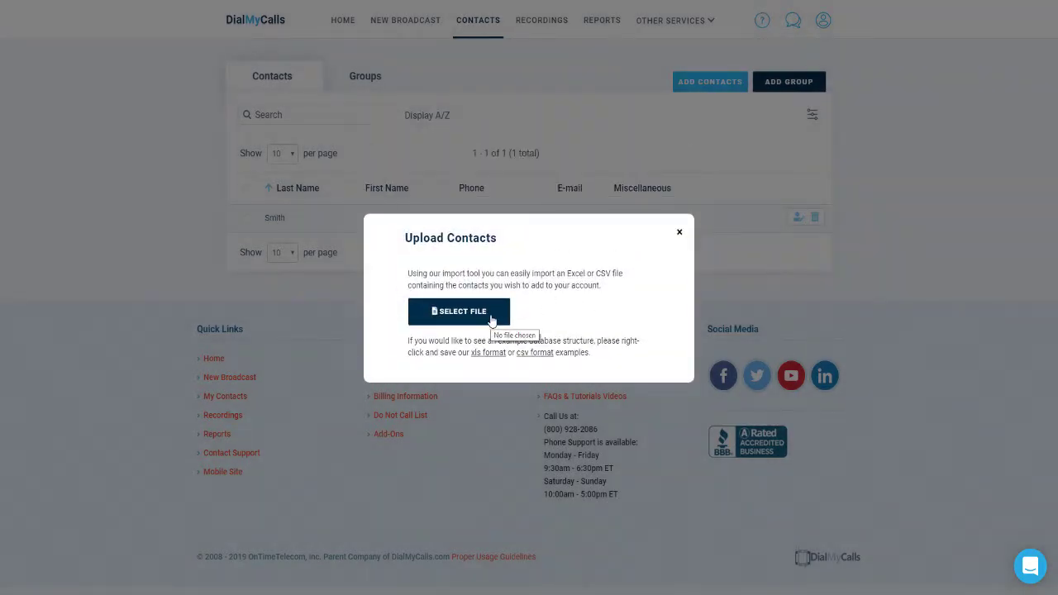
click(496, 317)
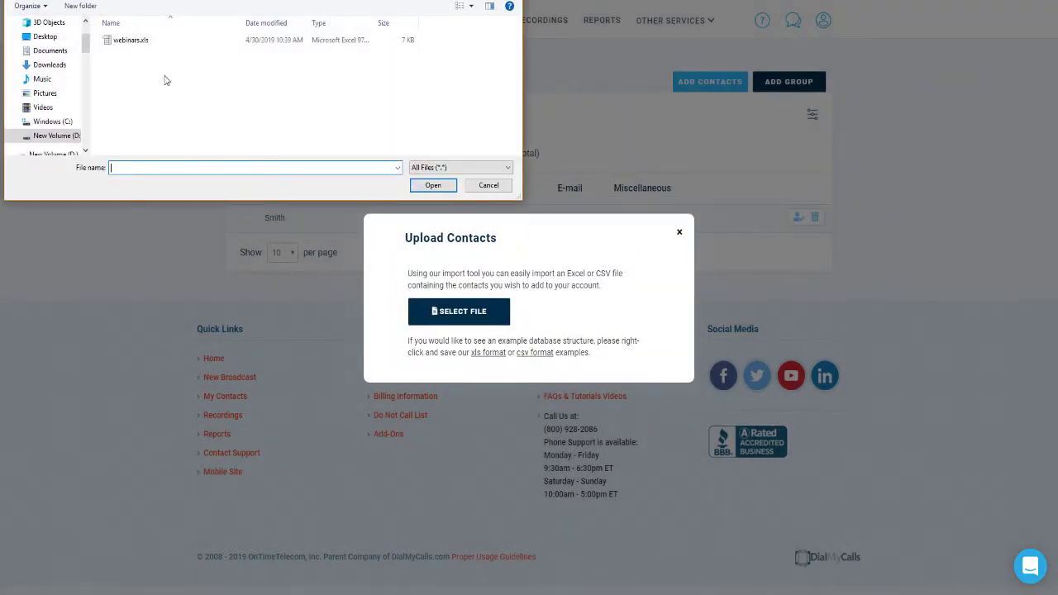
click(131, 47)
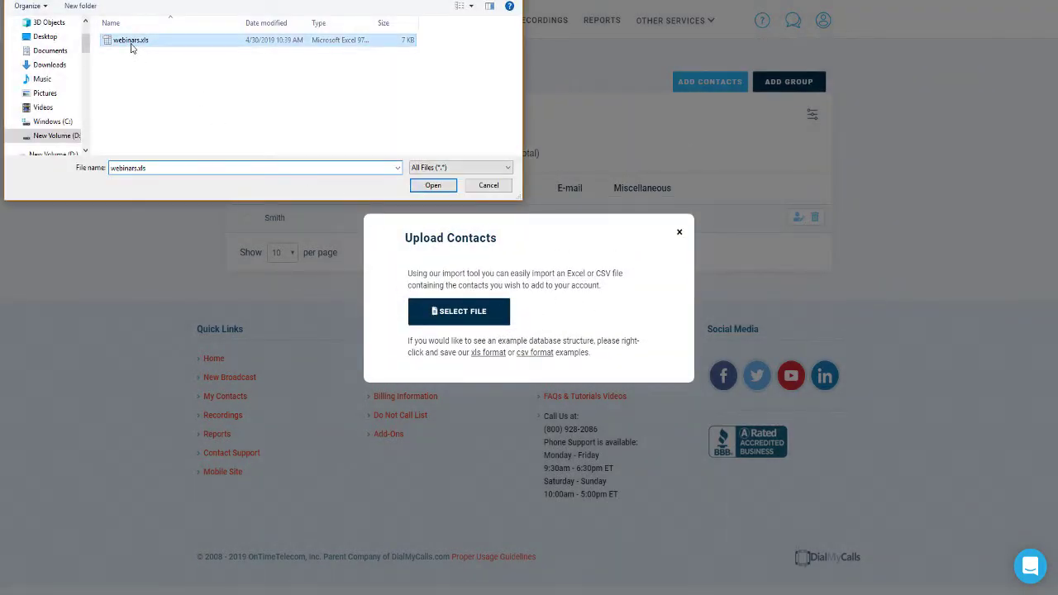
click(432, 185)
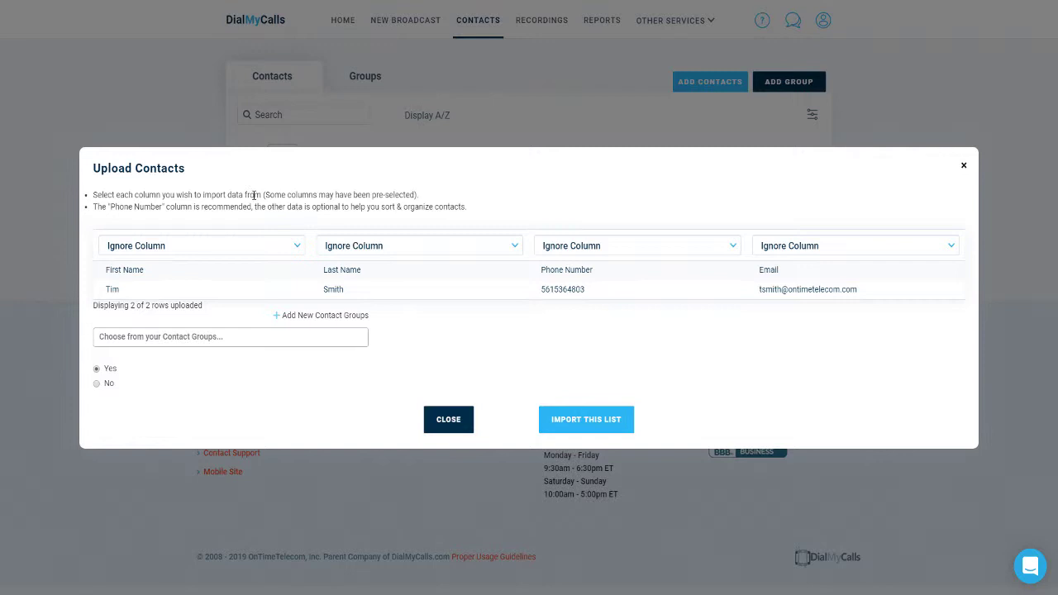
Map columns to First Name, Last Name, Phone Numbers and E-mail Addresses, then import
click(234, 245)
click(213, 297)
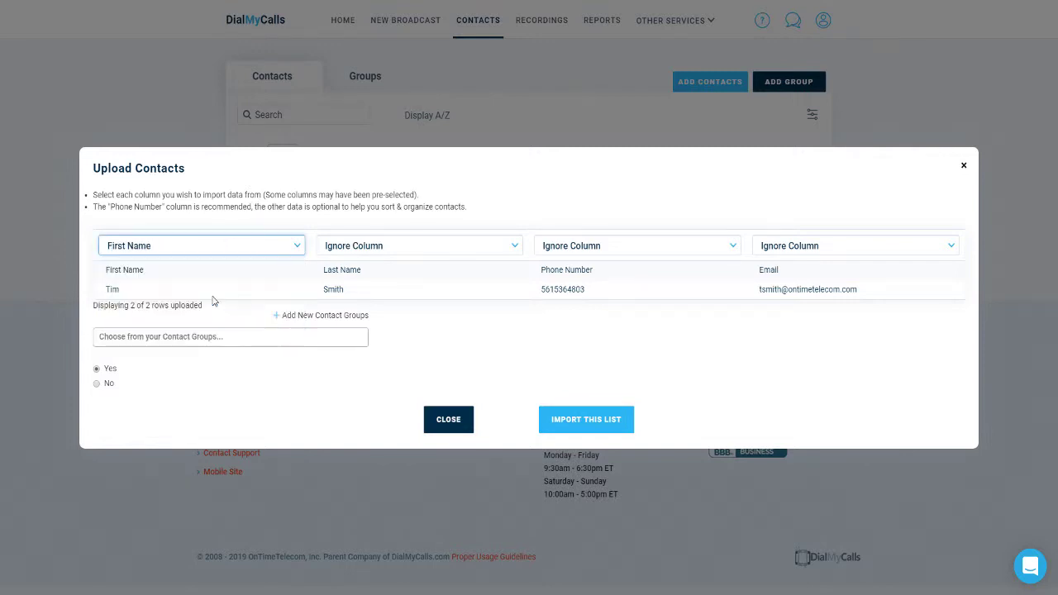
click(384, 246)
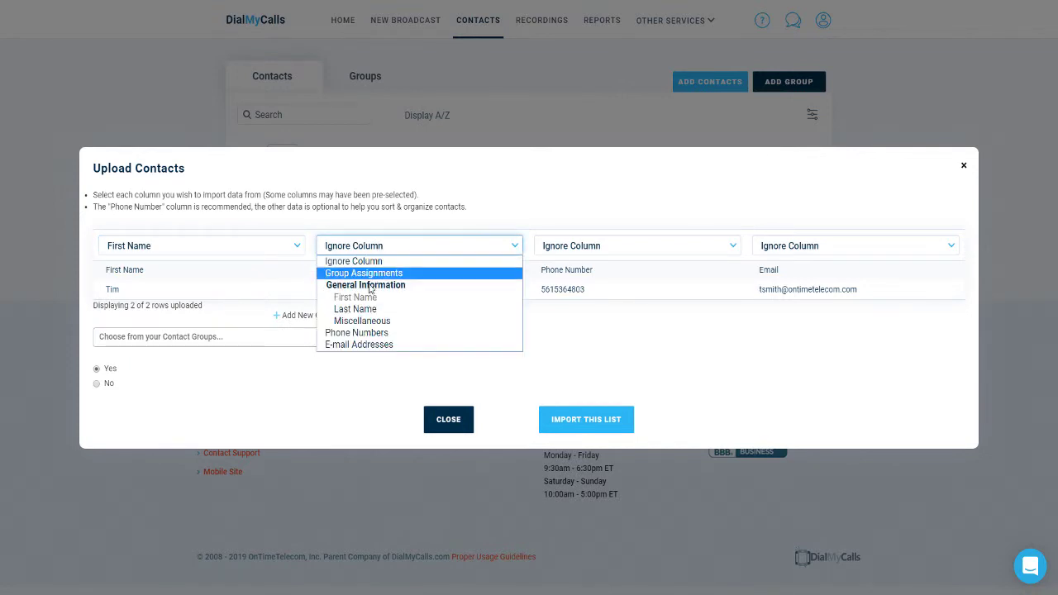
click(360, 311)
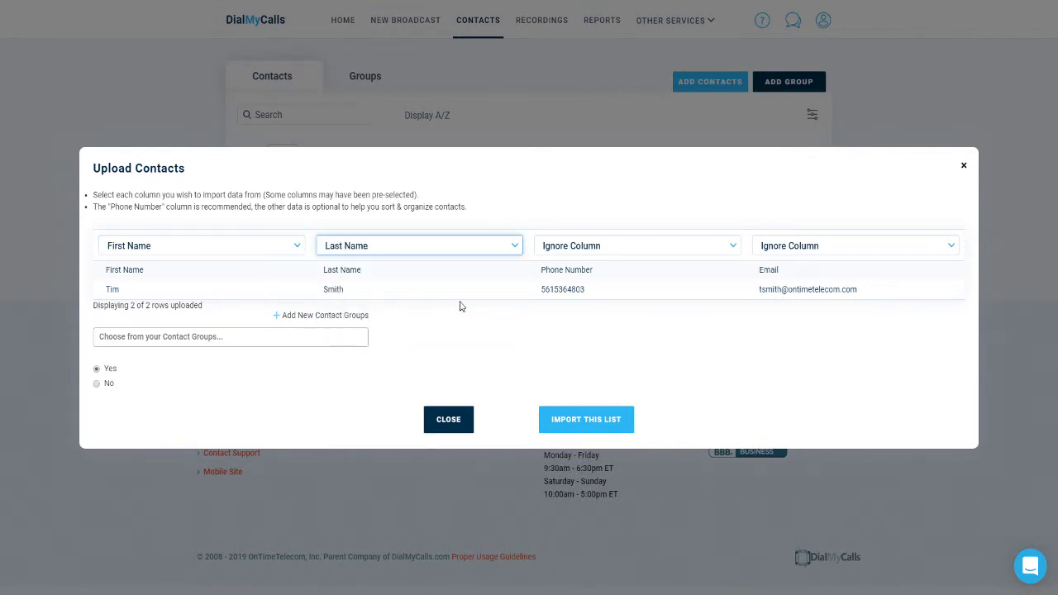
click(577, 247)
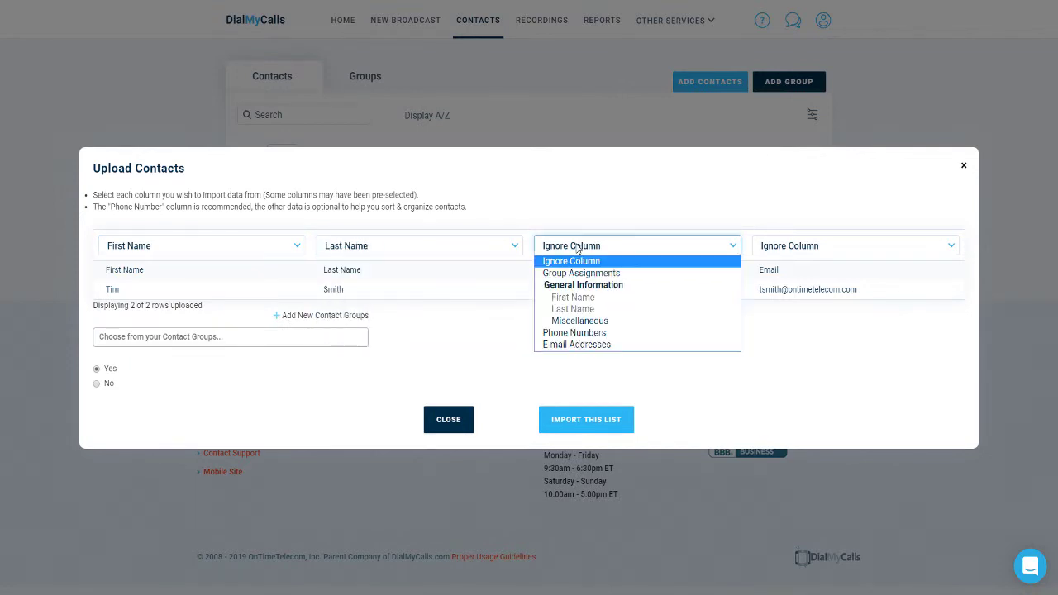
click(589, 334)
click(803, 246)
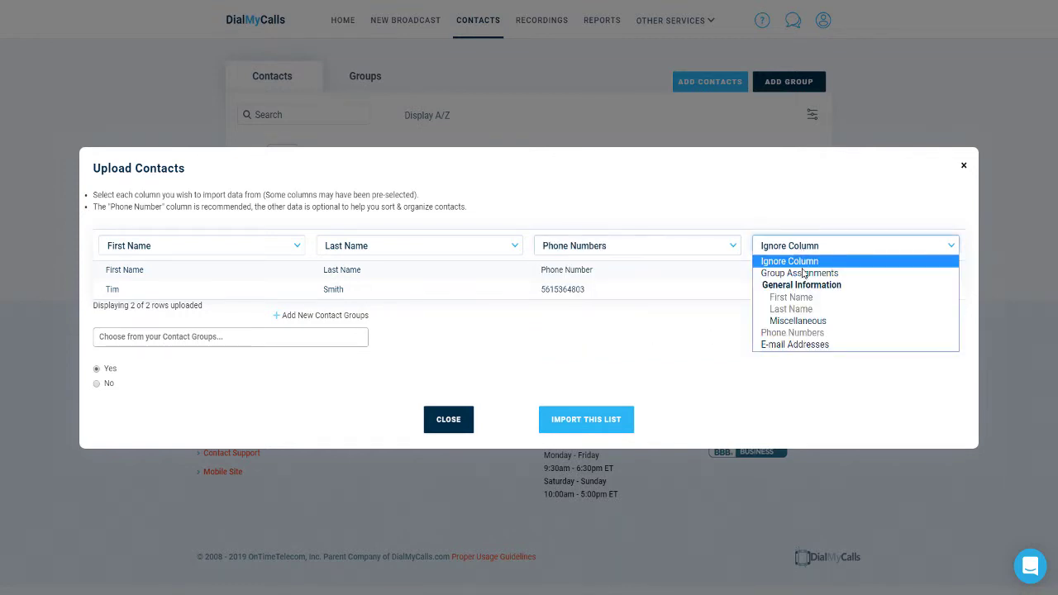
click(796, 344)
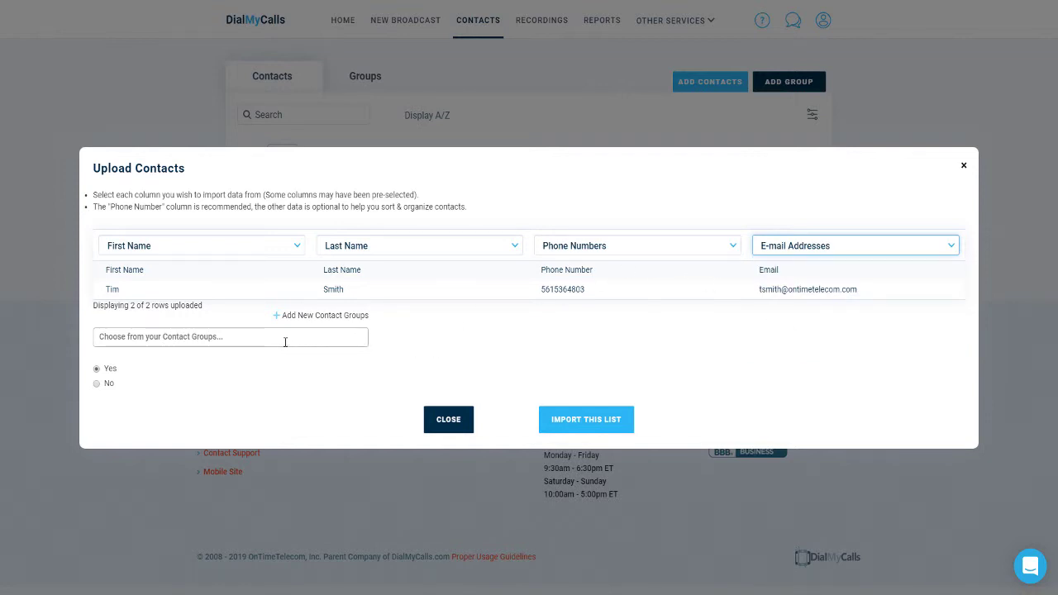
click(541, 430)
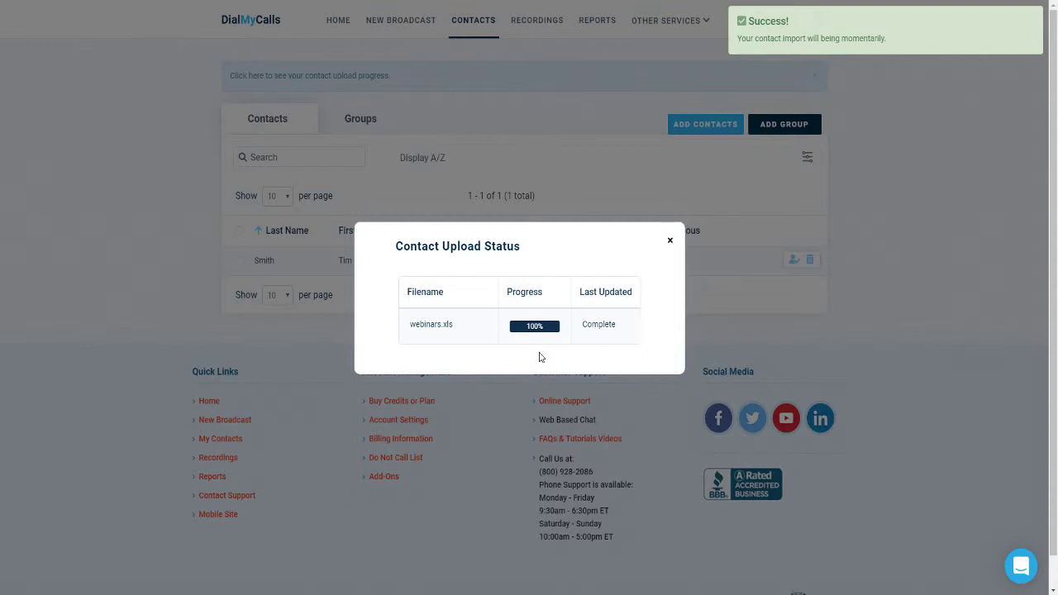
Close the Contact Upload Status window
click(671, 243)
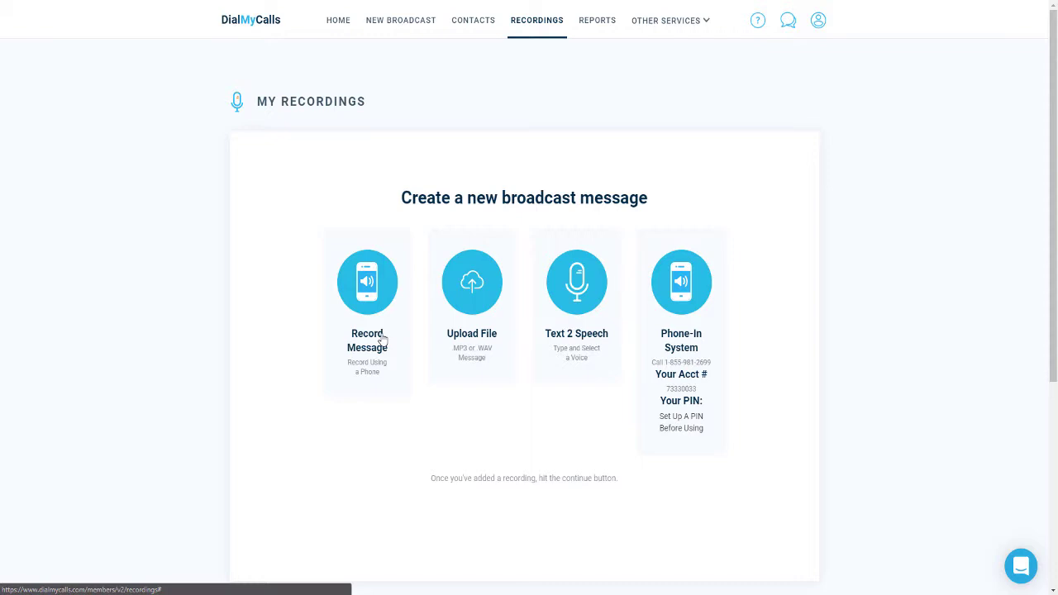
click(382, 340)
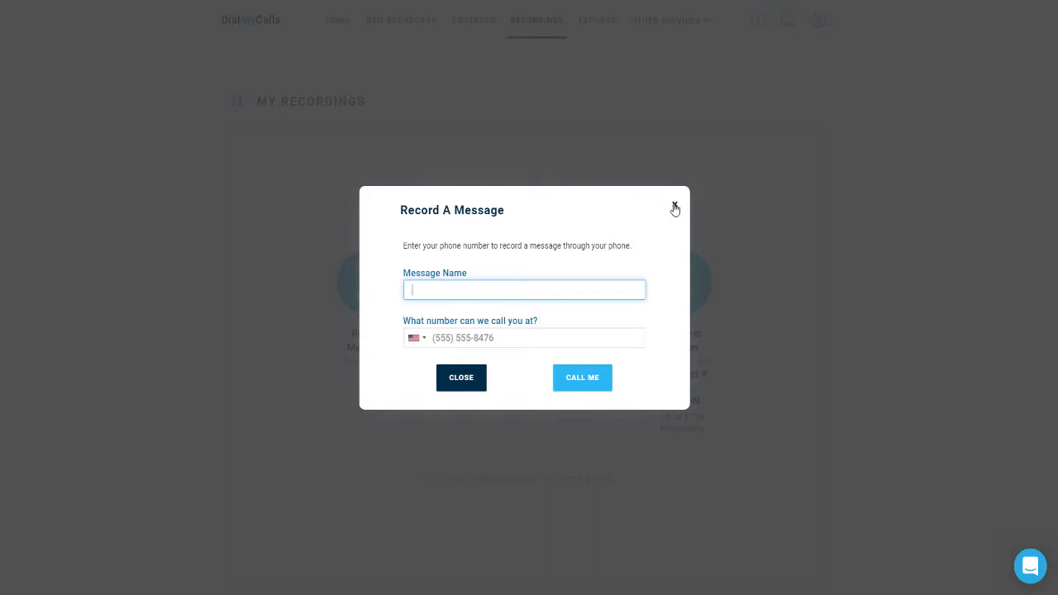
click(674, 207)
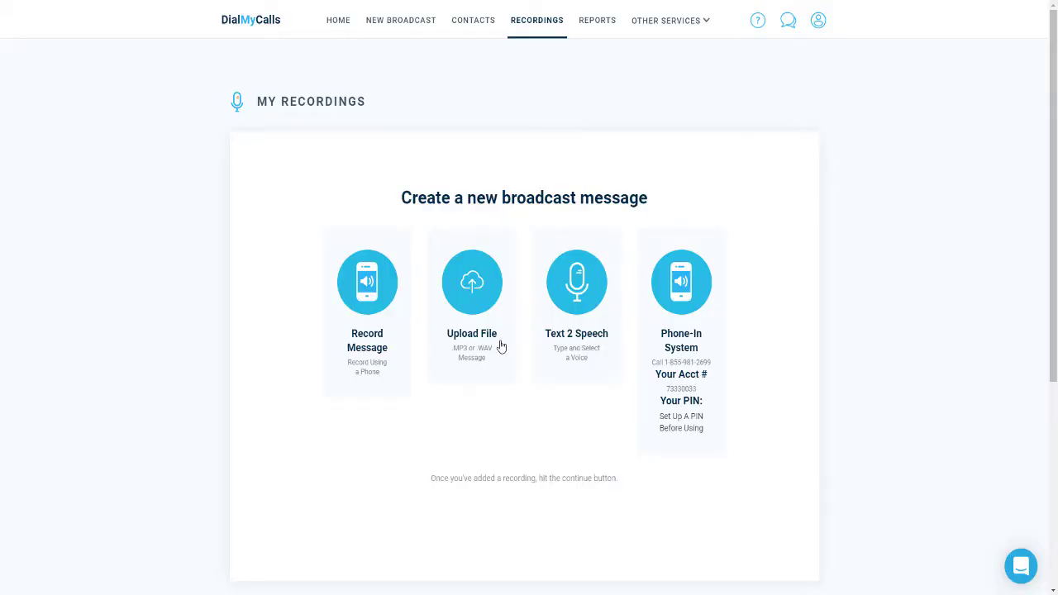
click(494, 341)
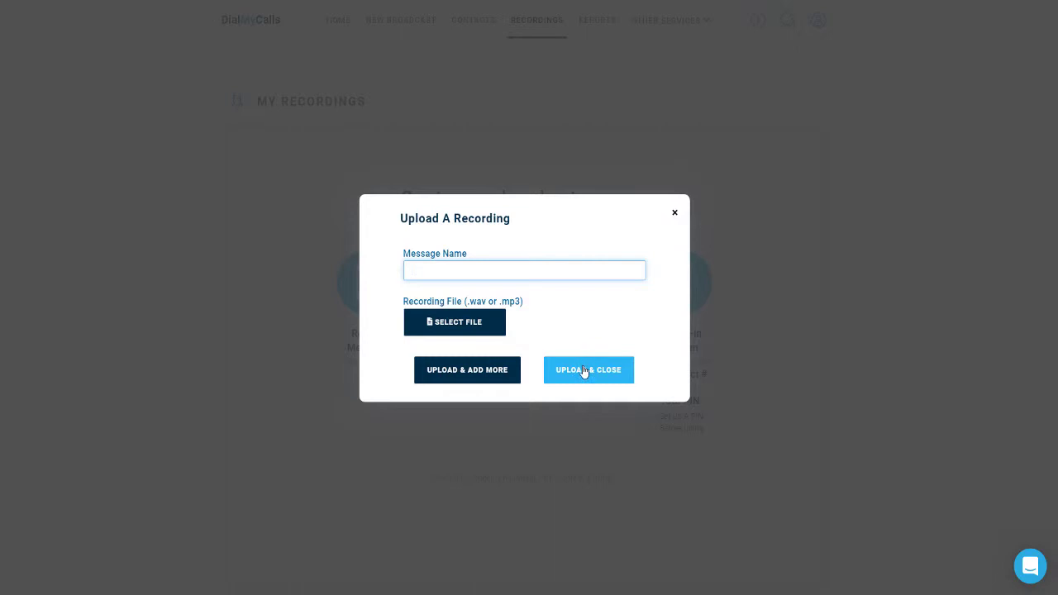
click(674, 213)
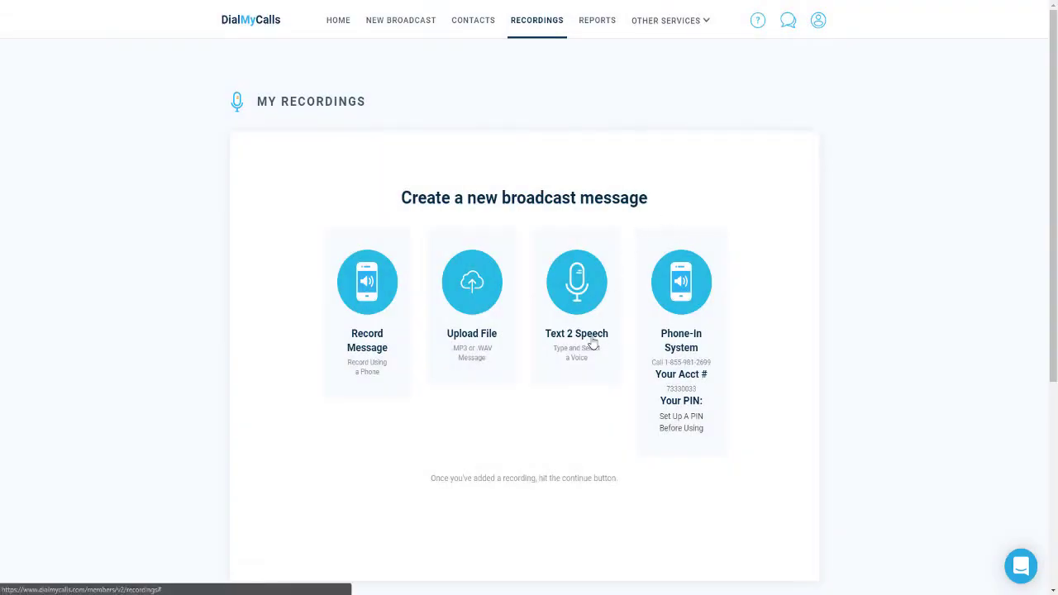
Create Text 2 Speech 'Demo REcording One' saying 'This is Tim from DialMyCalls.' in English male voice
click(592, 343)
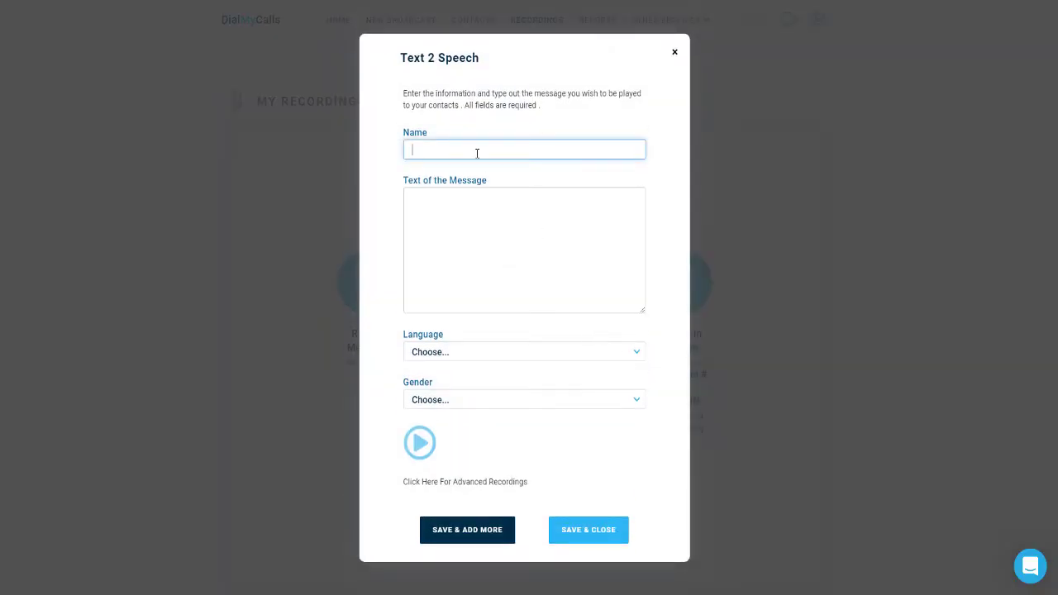
text(Demo REcording One)
key(Tab)
text(This is Tim from DialMyCalls.)
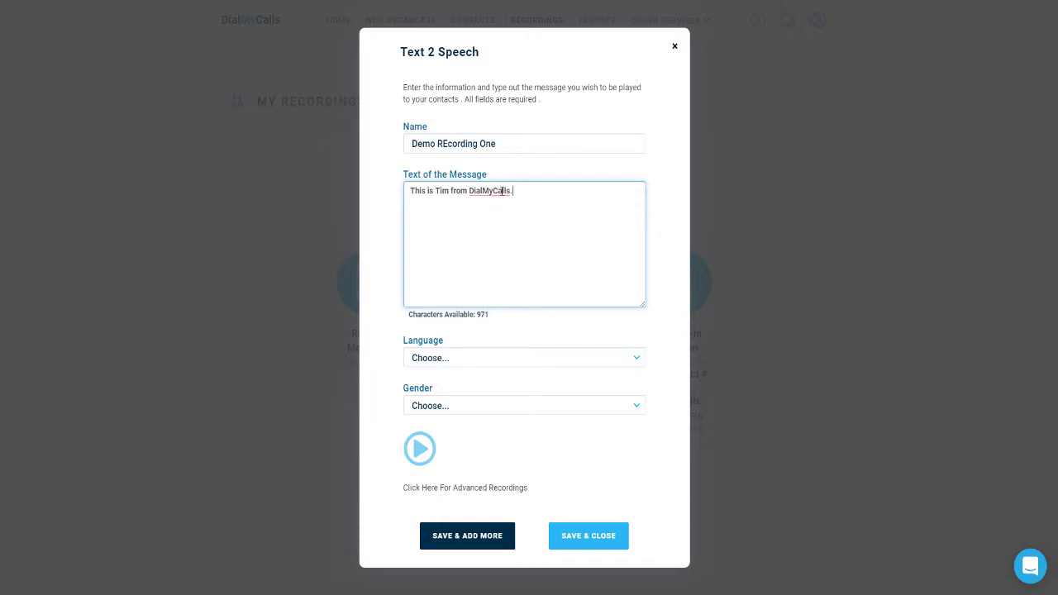
click(482, 362)
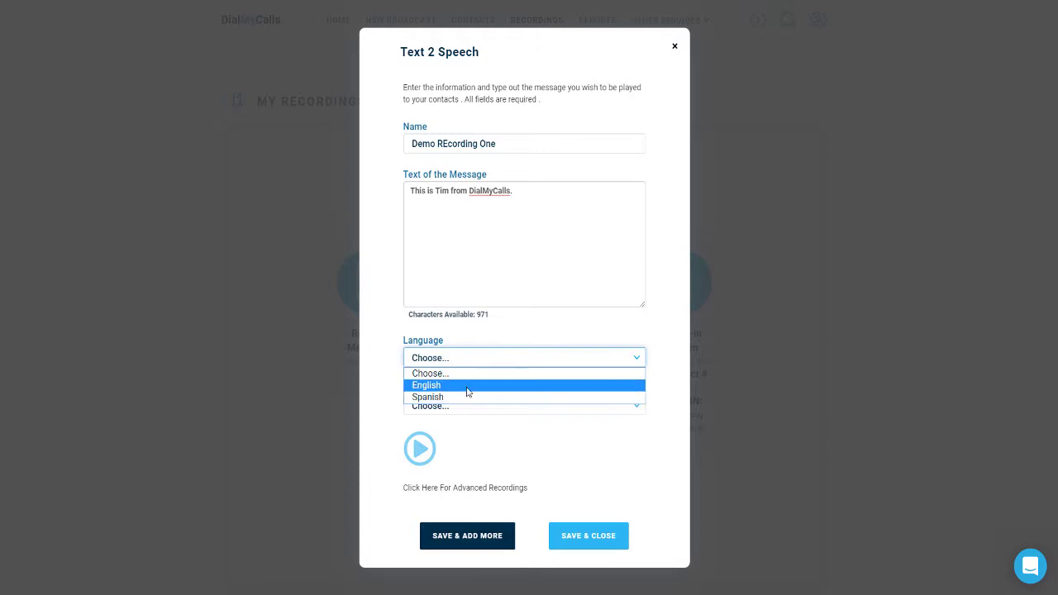
click(466, 386)
click(466, 406)
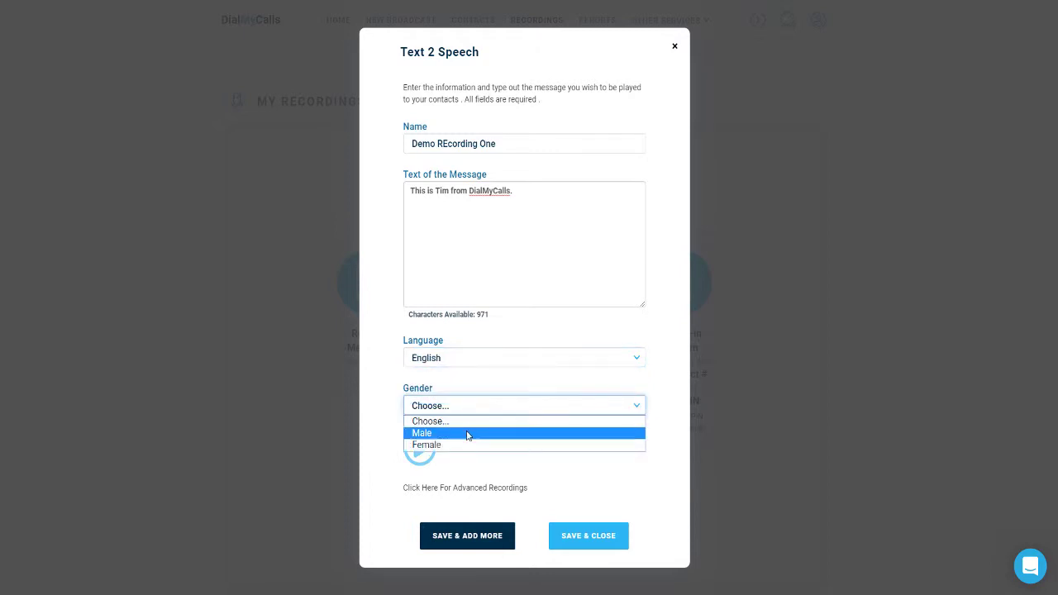
click(464, 440)
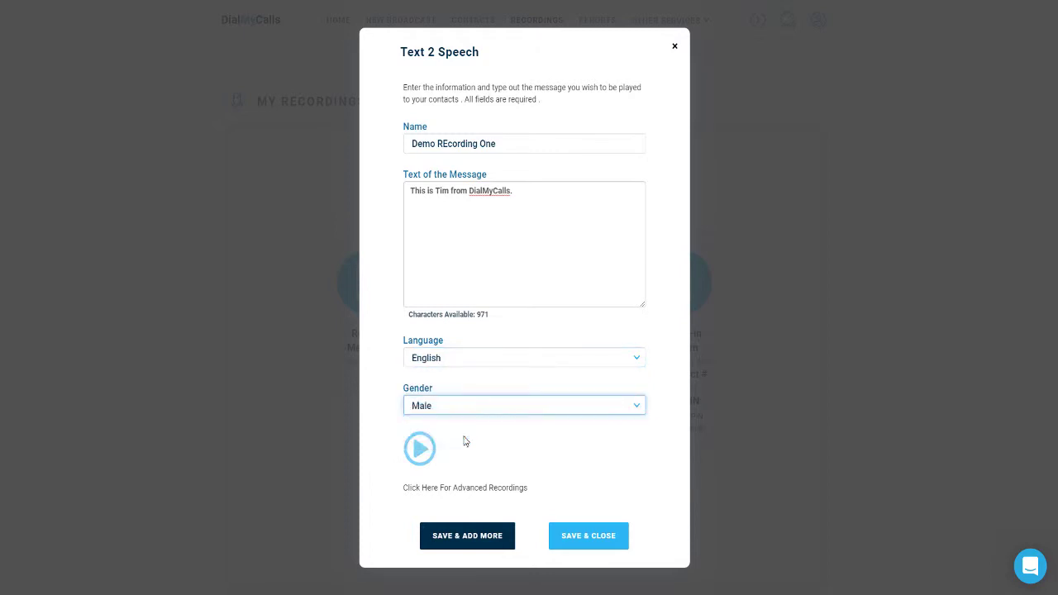
click(417, 447)
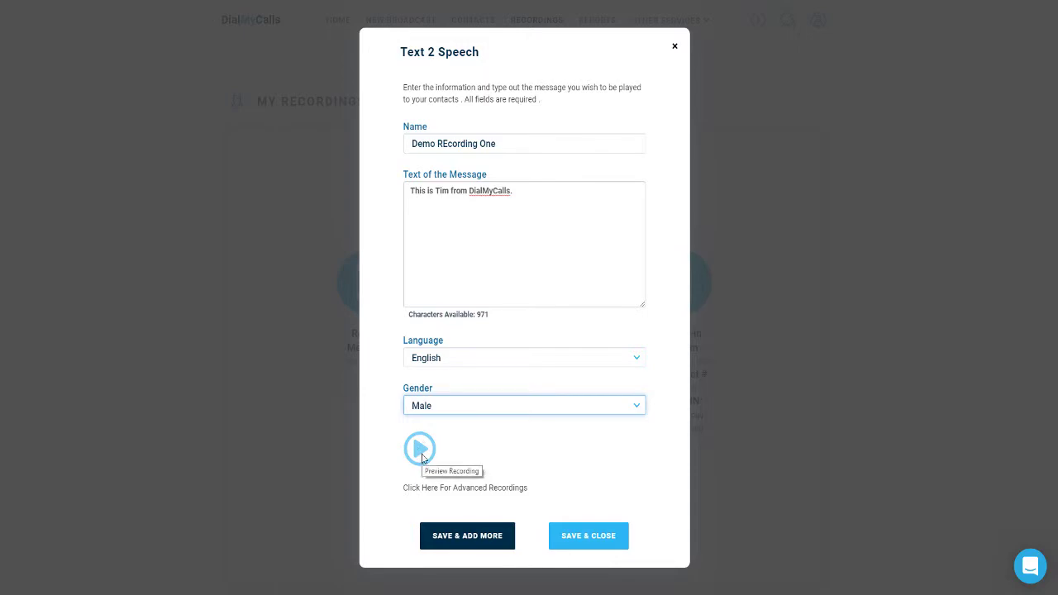
click(582, 539)
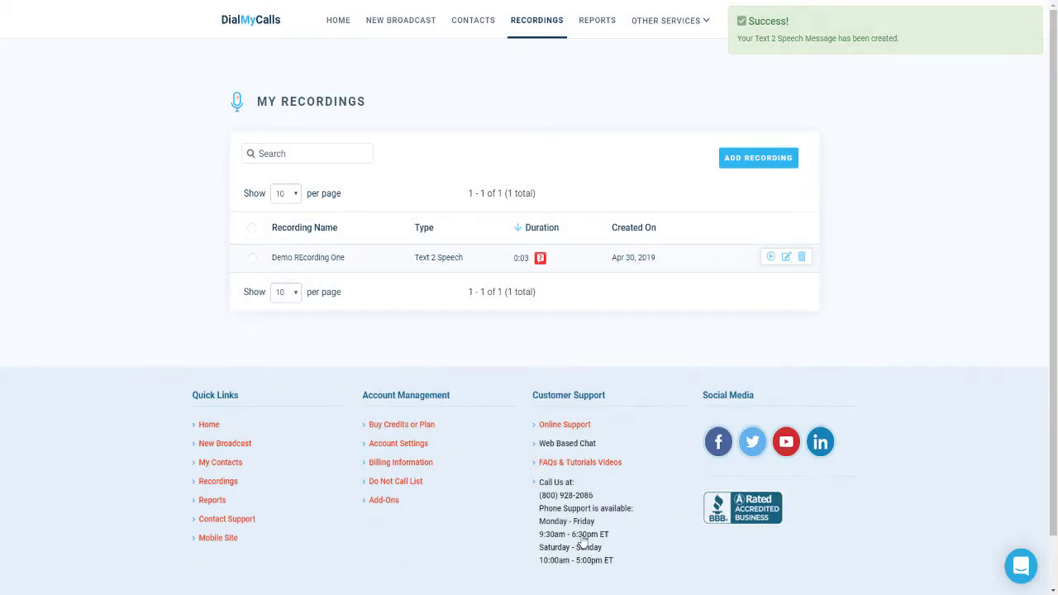
Start a second Text 2 Speech recording 'Demo Recording Two' with 'This is tim from DialMyCalls.'
mouse_move(543, 259)
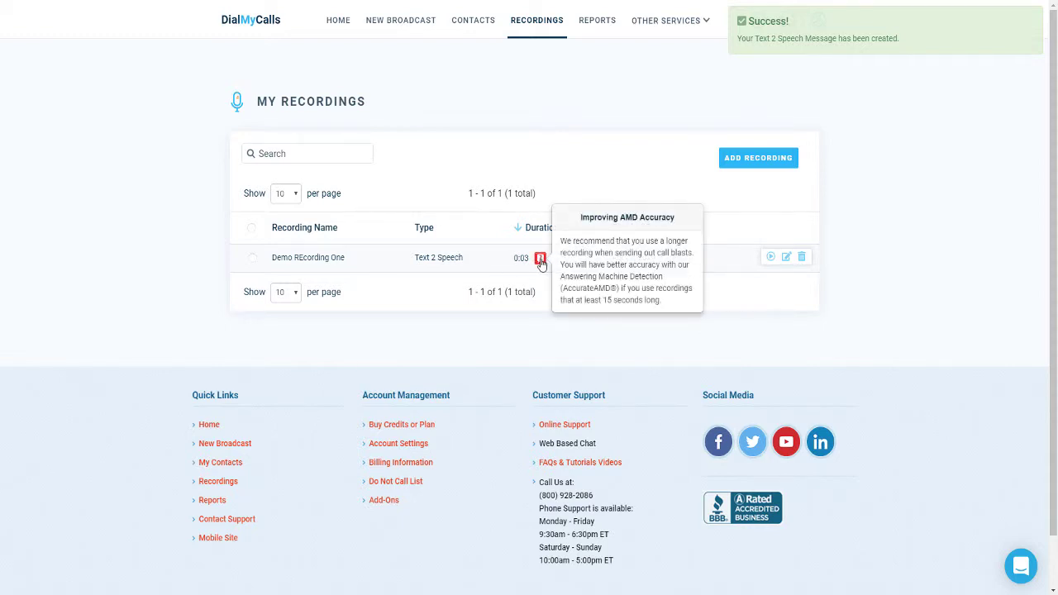
click(732, 160)
click(563, 300)
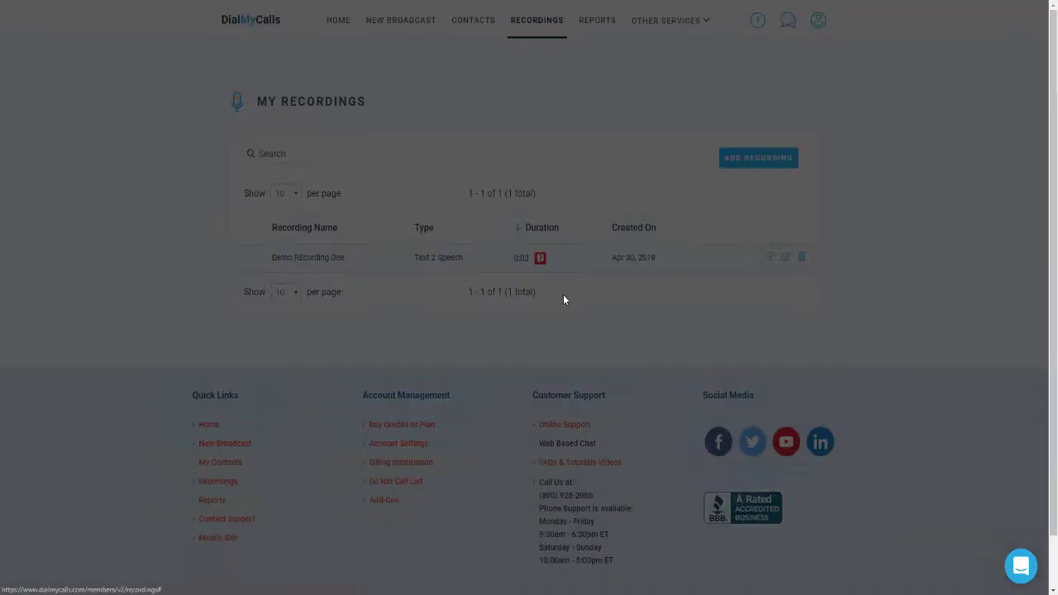
text(Demo Recording Two)
key(Tab)
text(This is tim from Di)
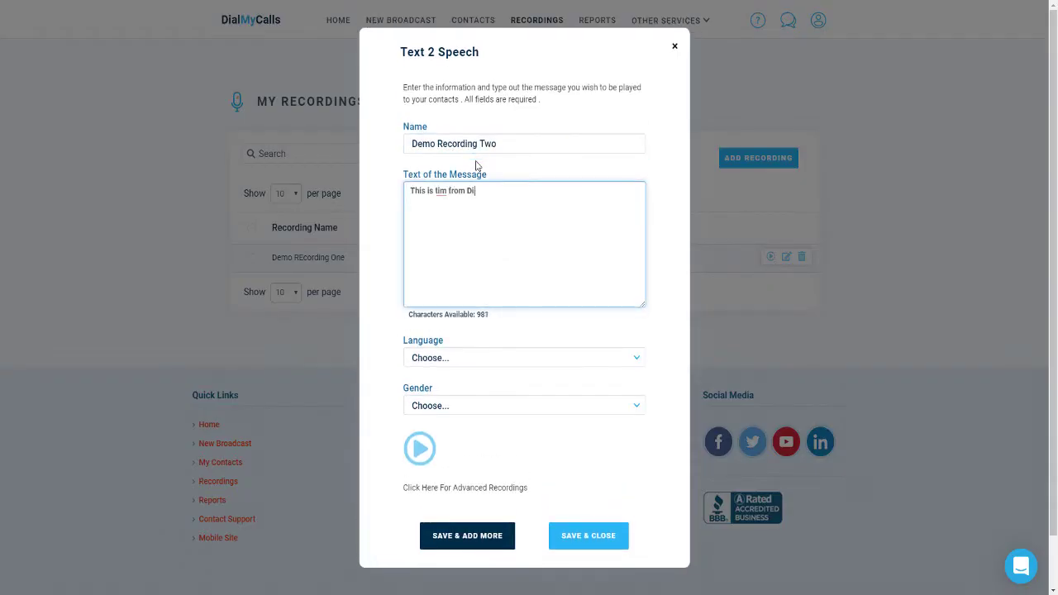
text(alMyCalls.)
Repeat the sentence three times and save it with an English female voice
key(ctrl+a)
key(ctrl+c)
click(562, 192)
key(ctrl+v)
key(ctrl+v)
key(ctrl+v)
key(ctrl+v)
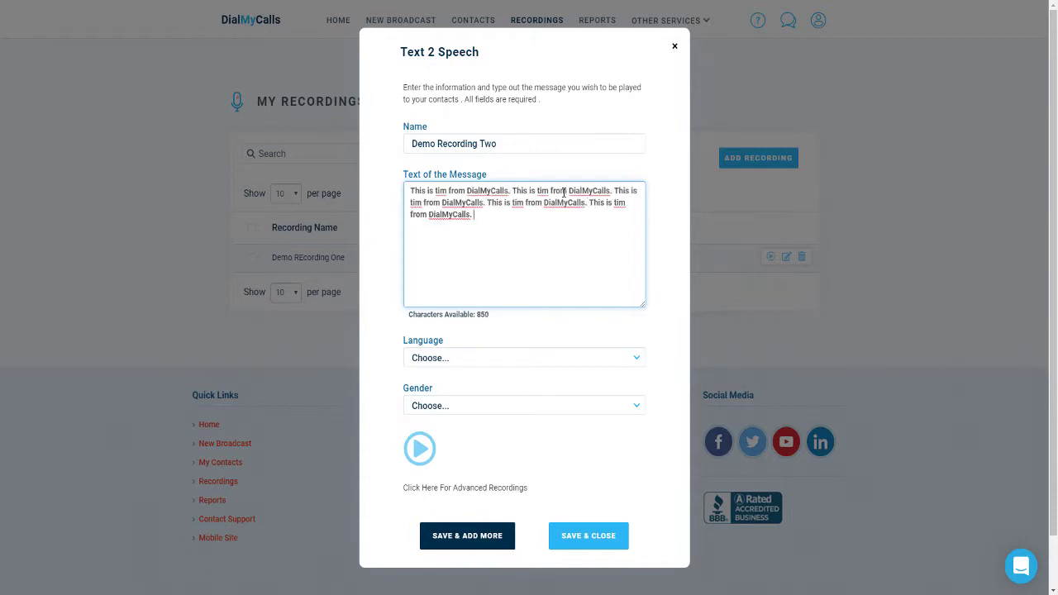
key(ctrl+v)
click(518, 362)
click(430, 385)
click(468, 406)
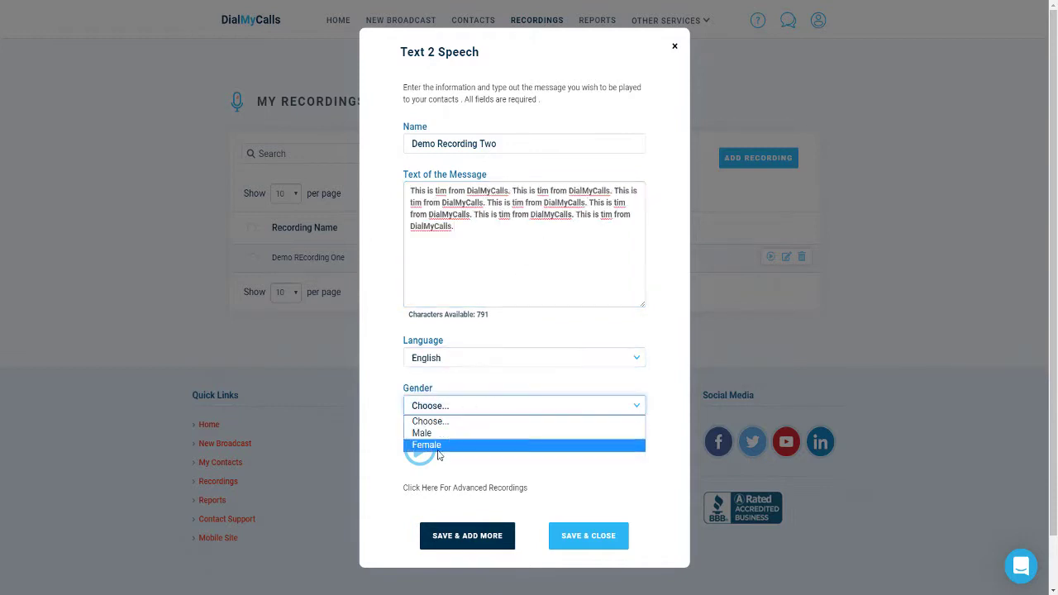
click(438, 446)
click(607, 535)
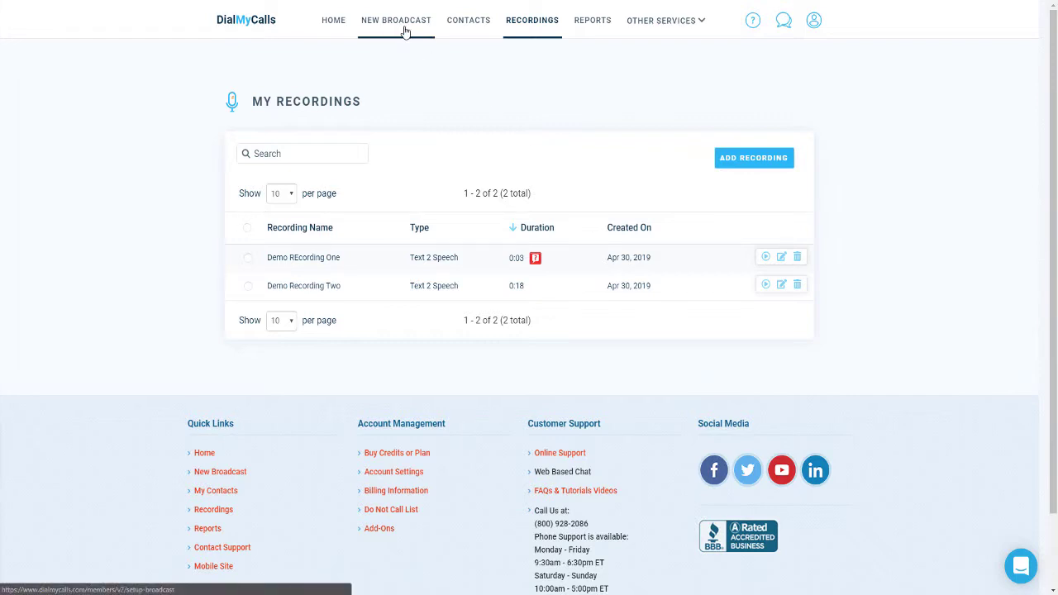
Create a new broadcast using Voice, Text and E-Mail services and proceed to Recipients
click(404, 31)
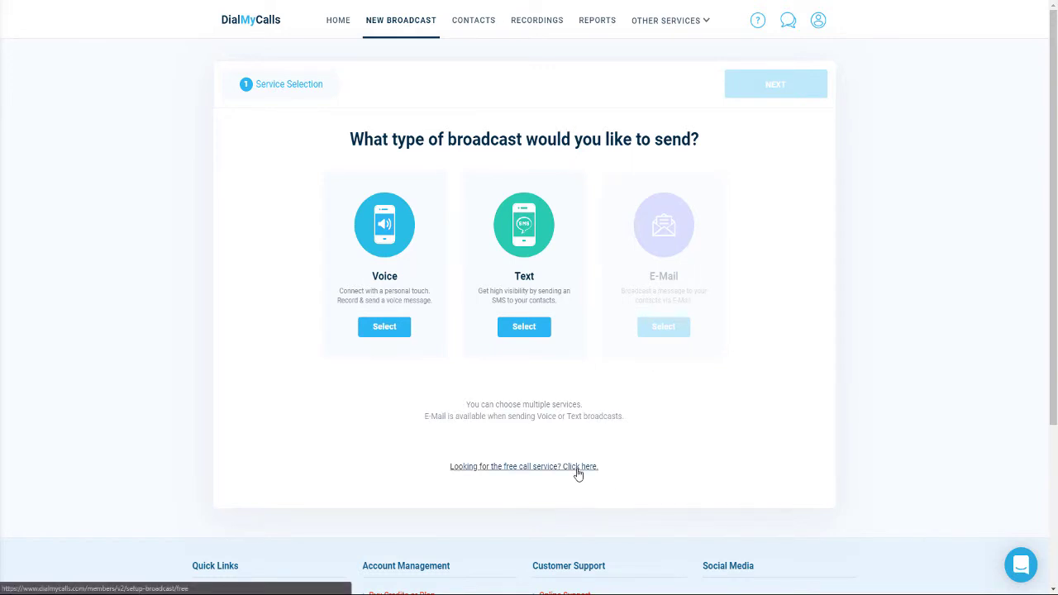
click(383, 328)
click(520, 328)
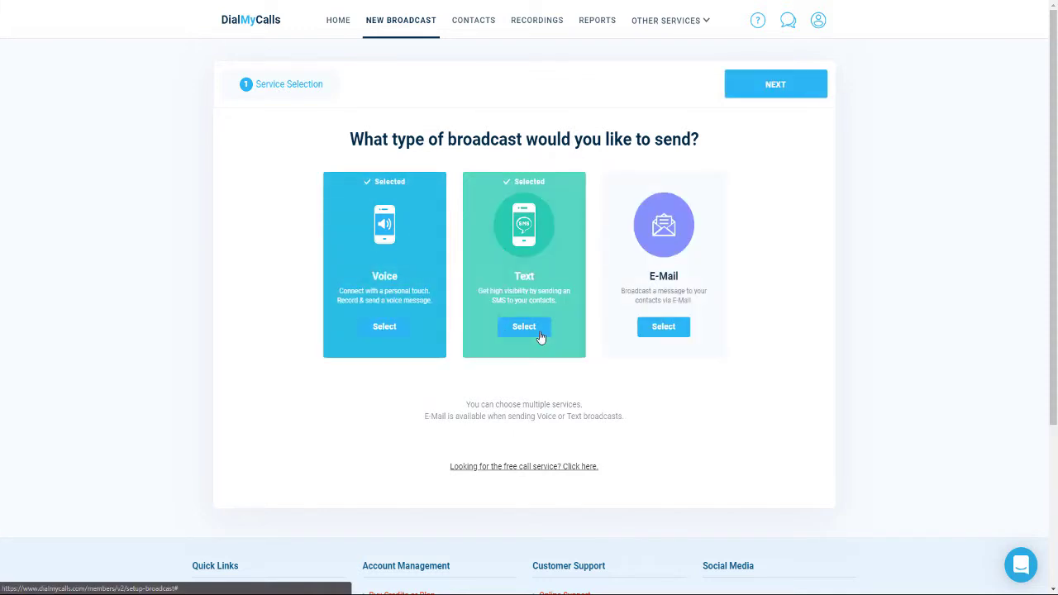
click(662, 328)
click(787, 84)
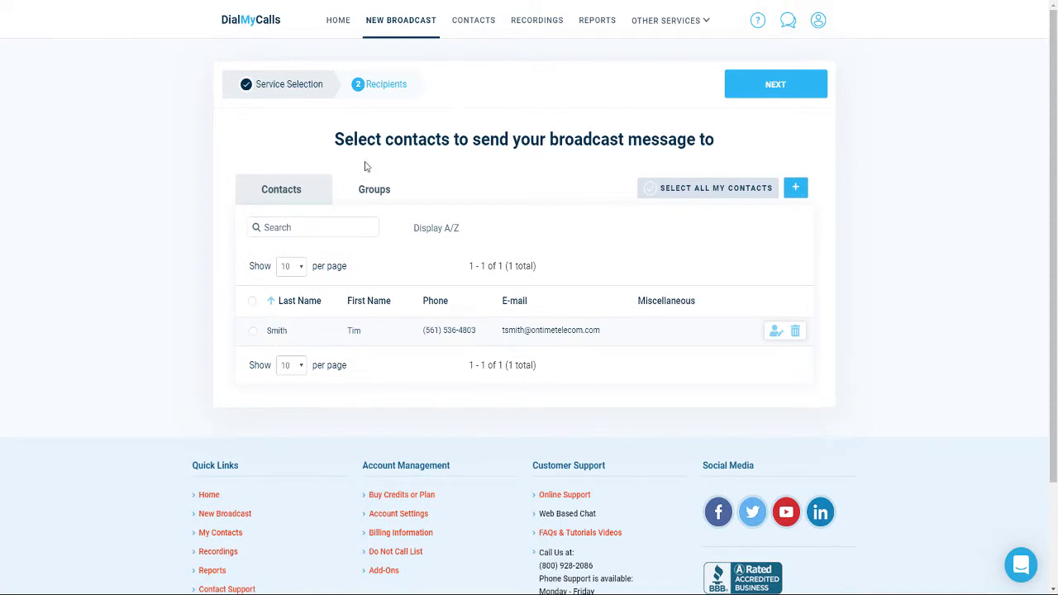
Select the single contact as the broadcast recipient and continue
click(253, 332)
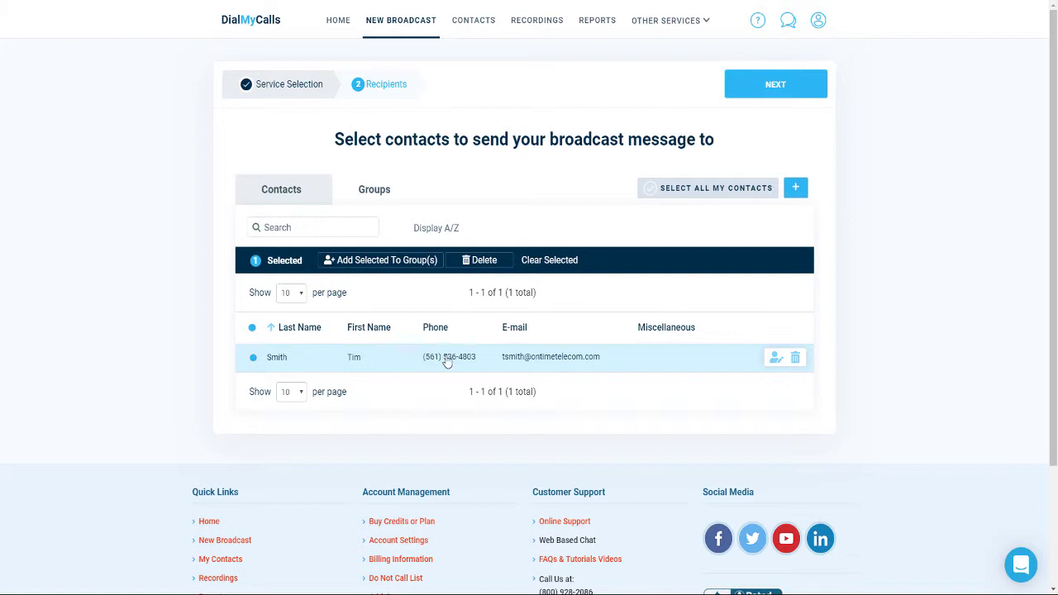
click(765, 96)
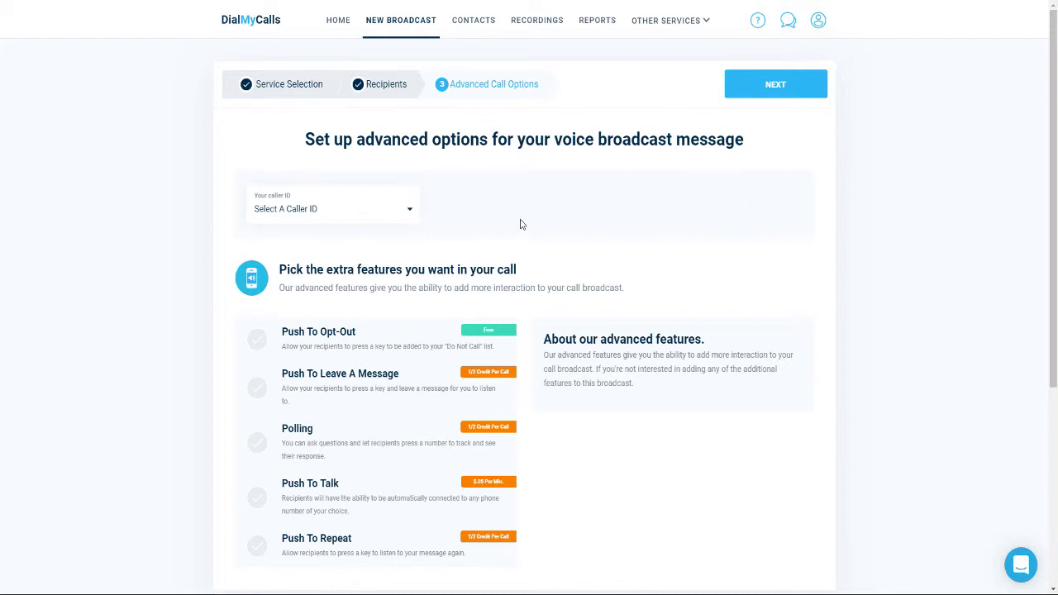
Set the broadcast caller ID to the Demo number and continue to Recordings
click(407, 213)
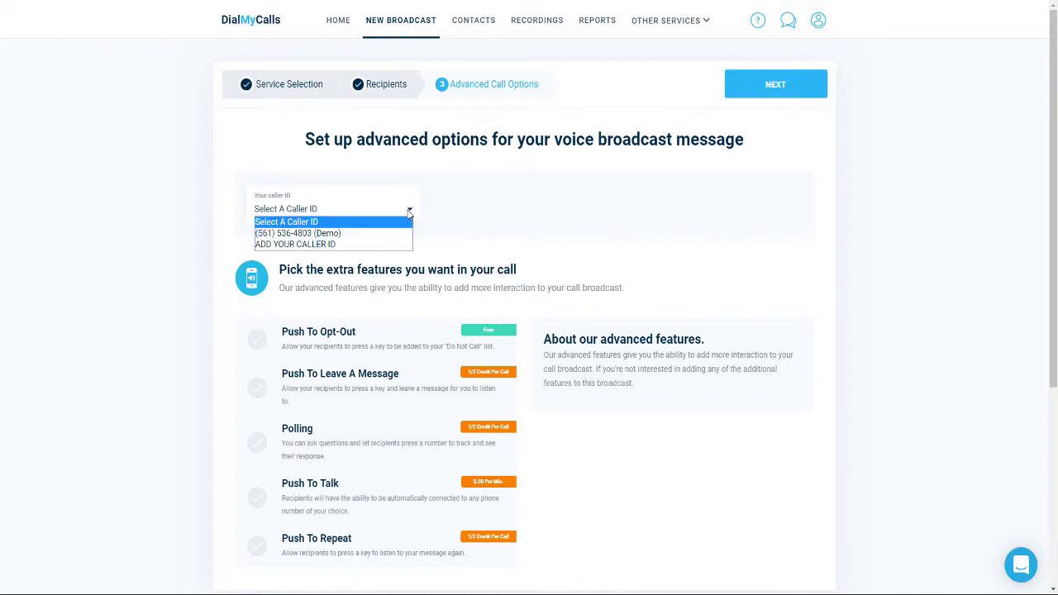
click(391, 235)
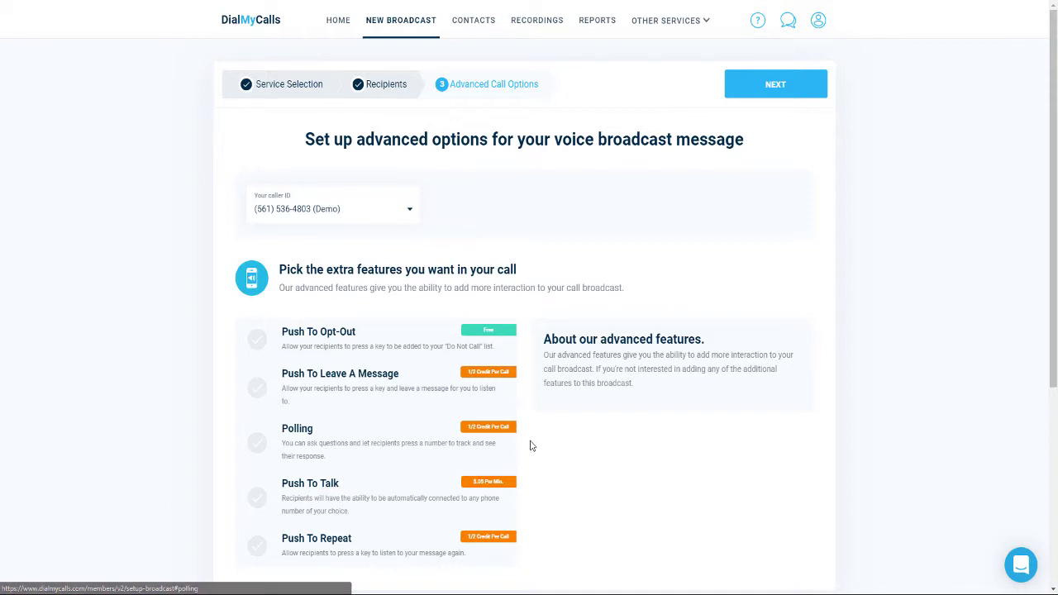
click(772, 87)
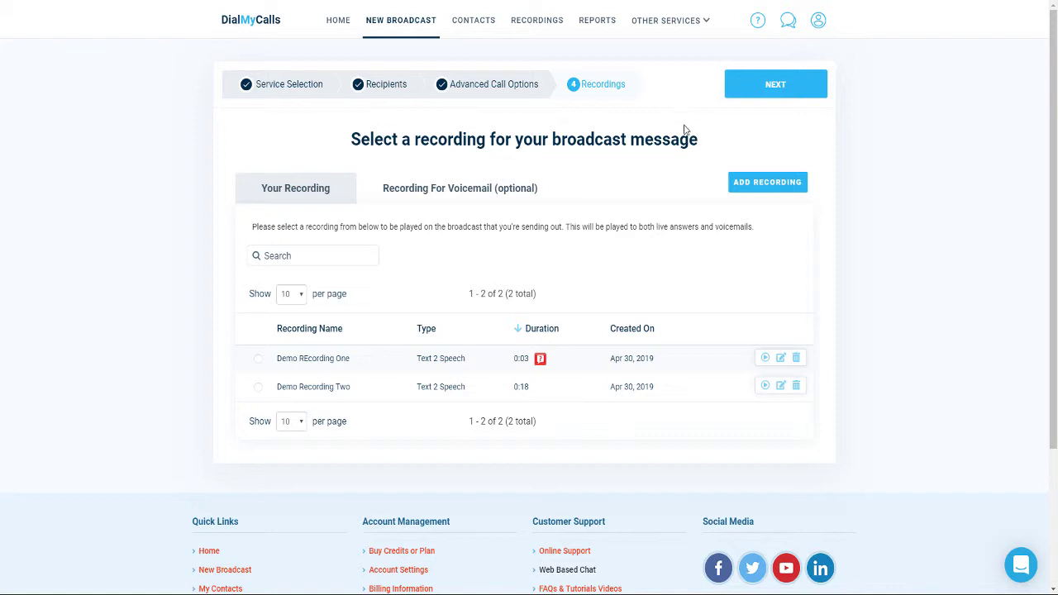
Use Demo Recording Two as the broadcast's voice message and advance to the Text Message step
click(312, 394)
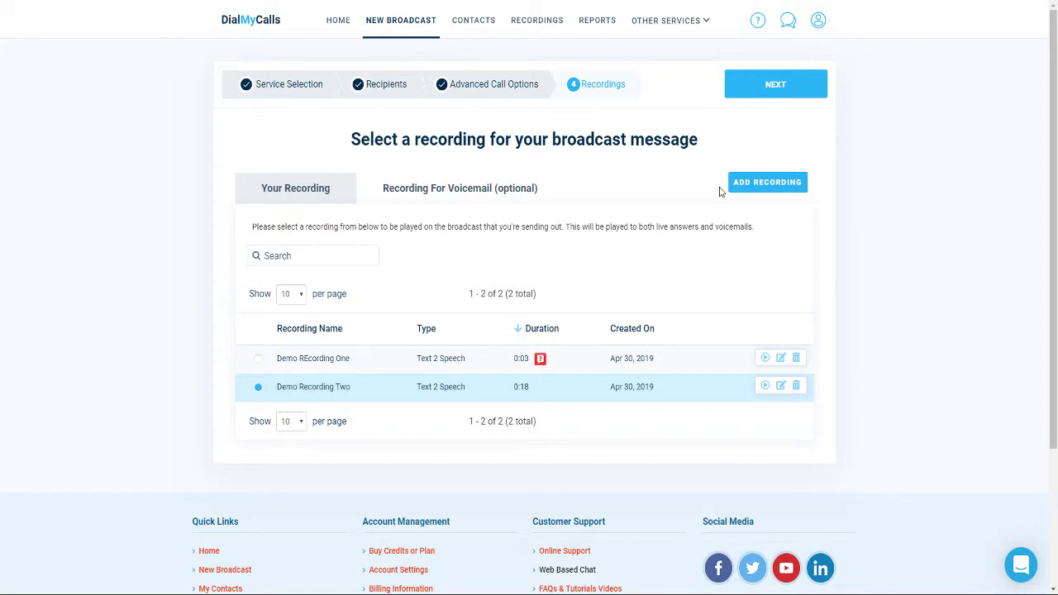
click(765, 91)
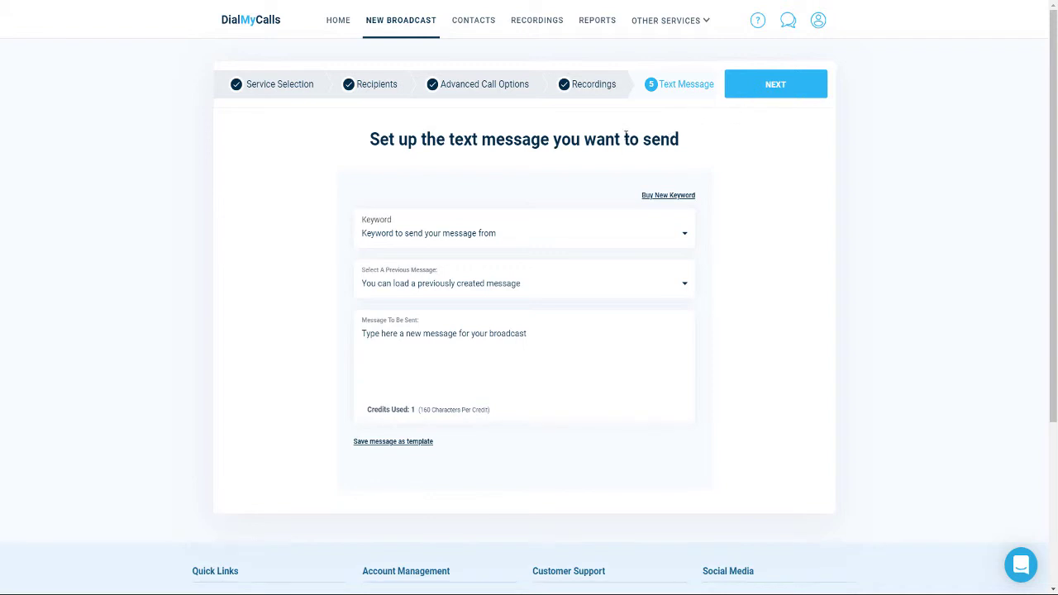
Send the text from keyword WEBINARS with a short test message, then move to the E-Mail step
click(436, 238)
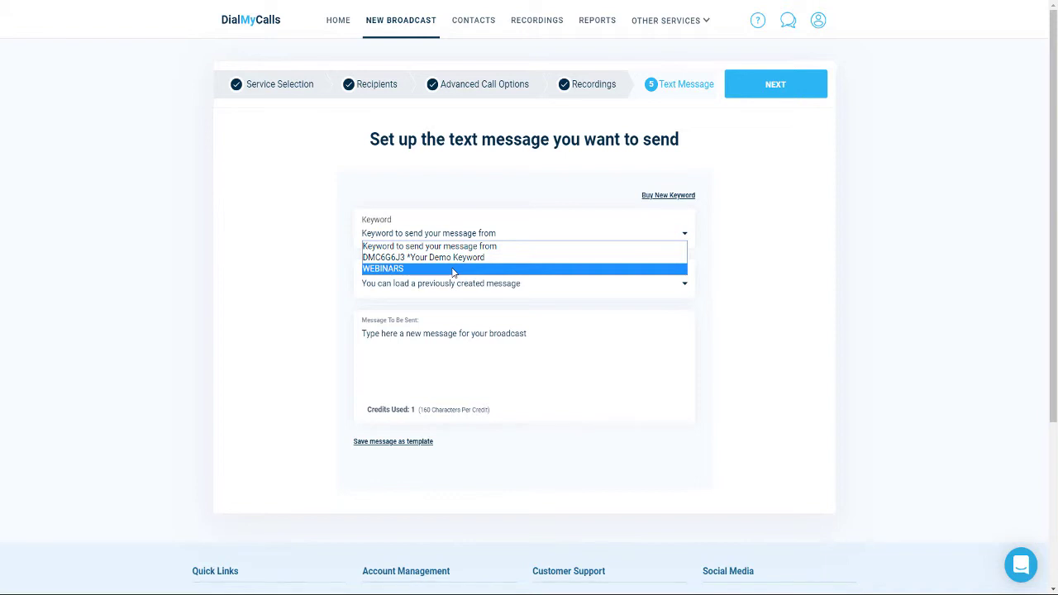
click(453, 270)
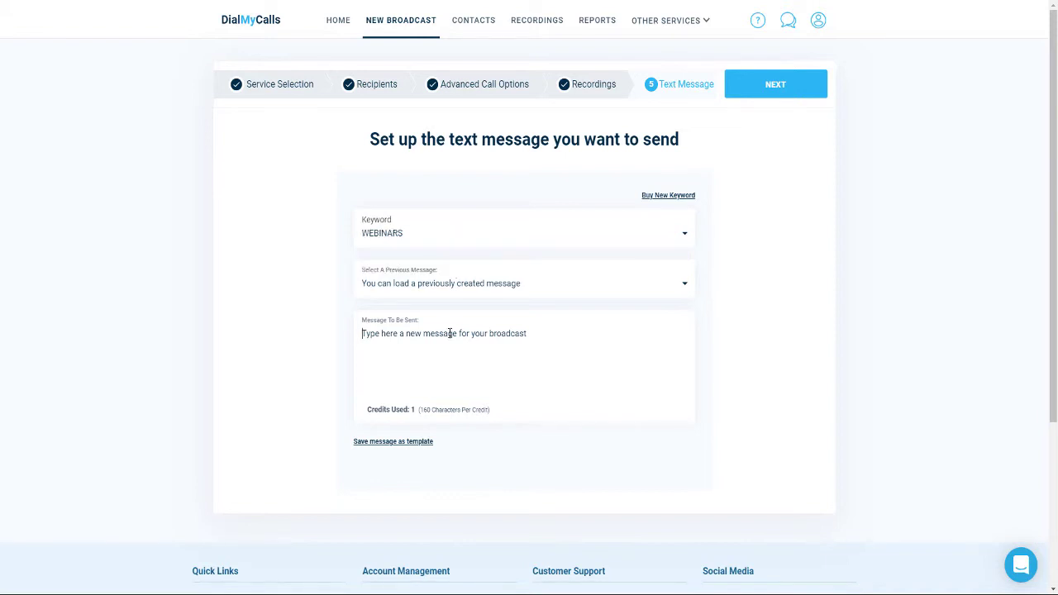
text(Test from Tim.)
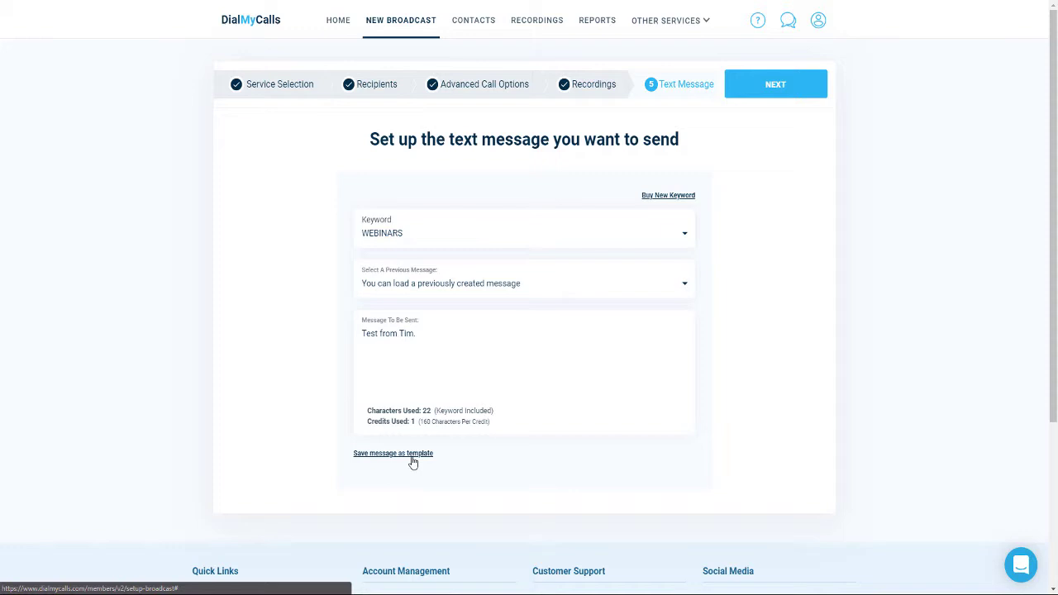
click(784, 86)
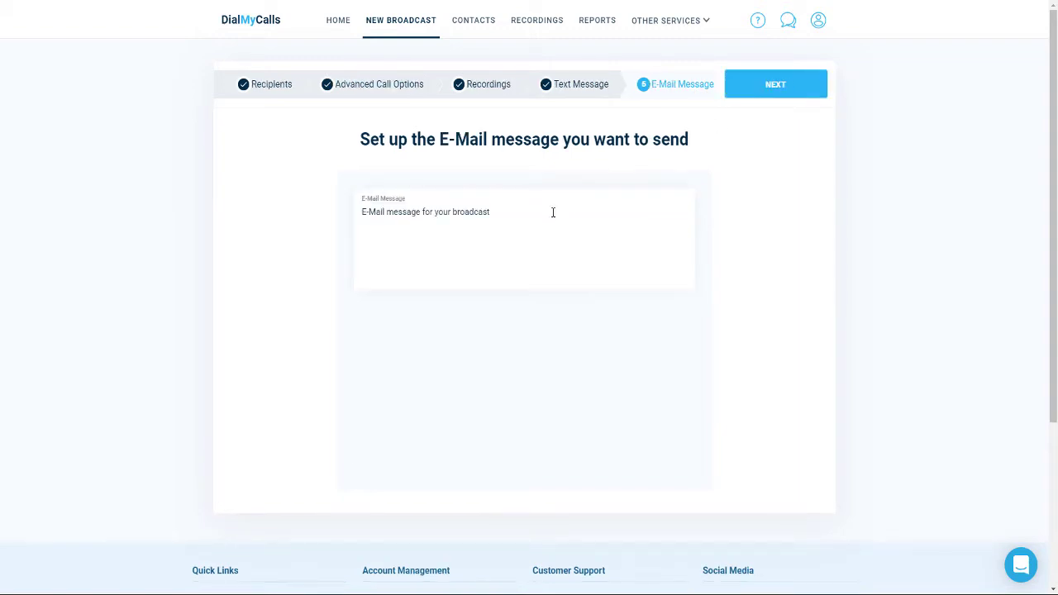
Enter the same short test note as the e-mail body and advance to Broadcast Options
text(Test from Tim.)
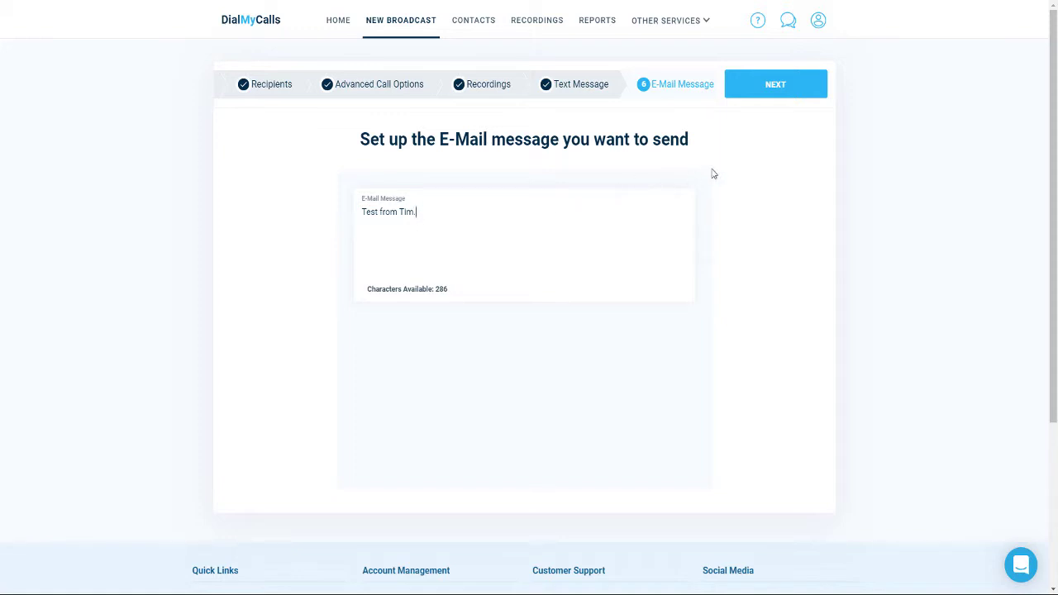
click(770, 89)
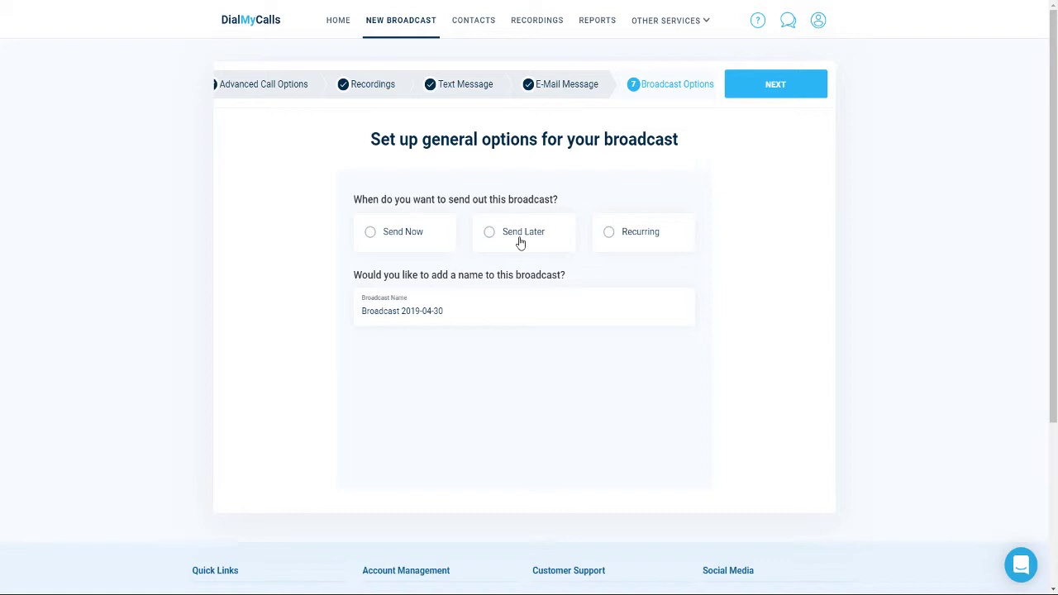
Rename the broadcast from Broadcast 2019-04-30 to Demo
mouse_move(627, 246)
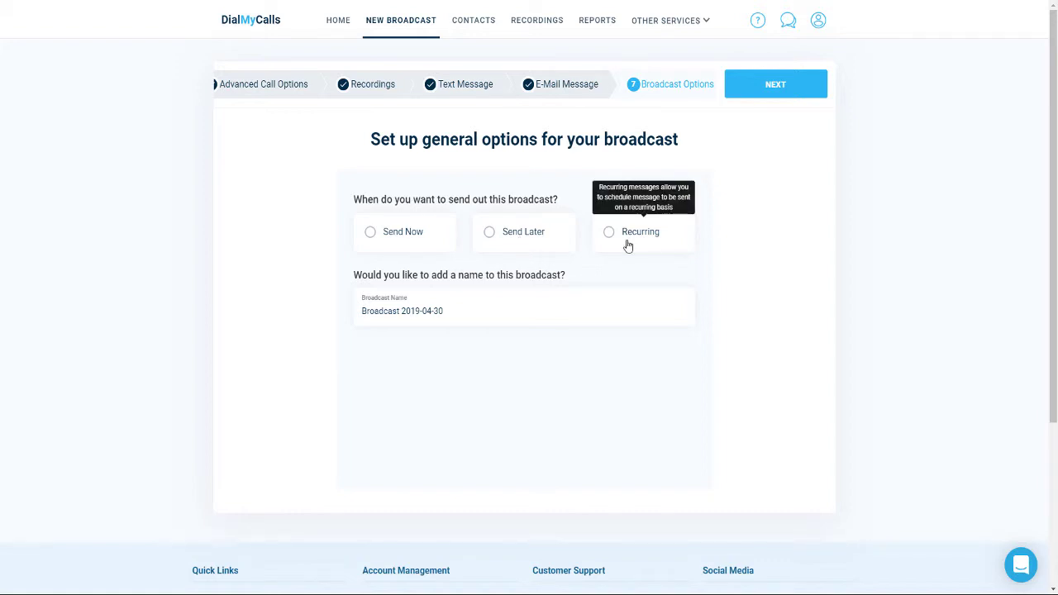
triple_click(474, 306)
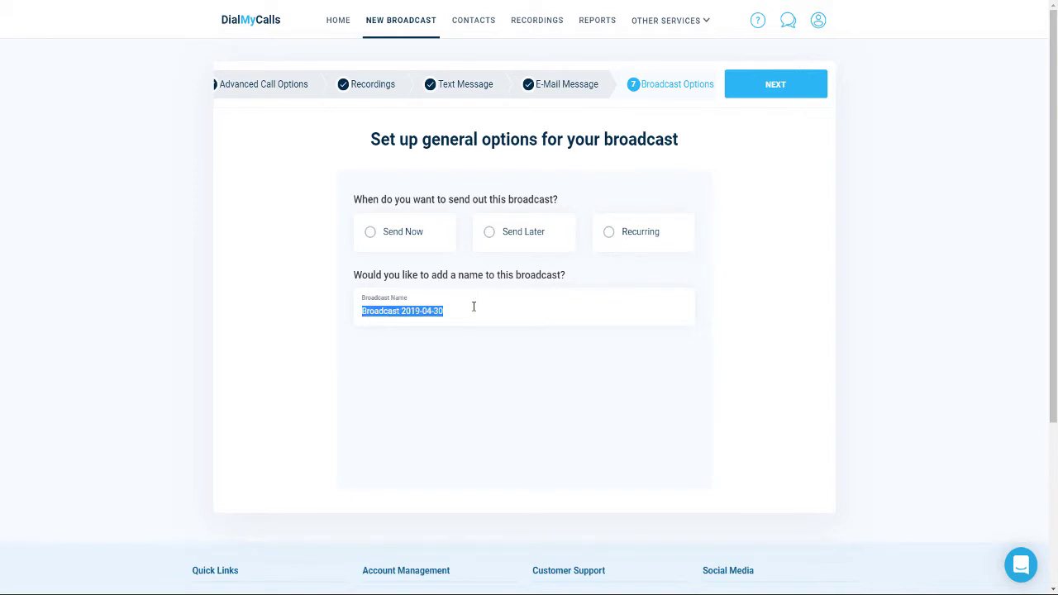
text(Demo)
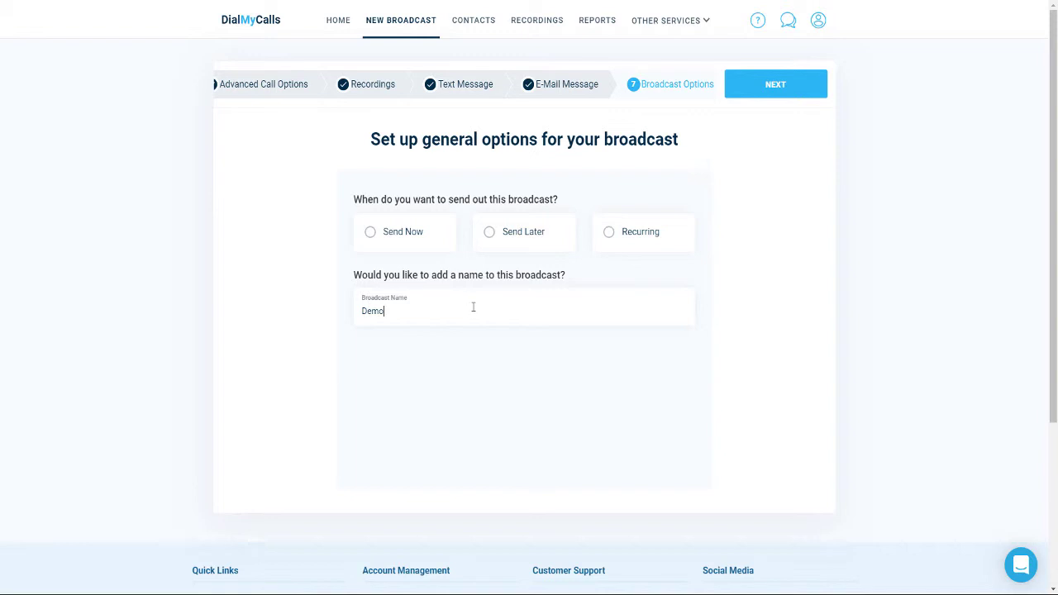
Try the Send Now and Send Later options, then choose Recurring sending
triple_click(419, 238)
click(418, 238)
click(535, 242)
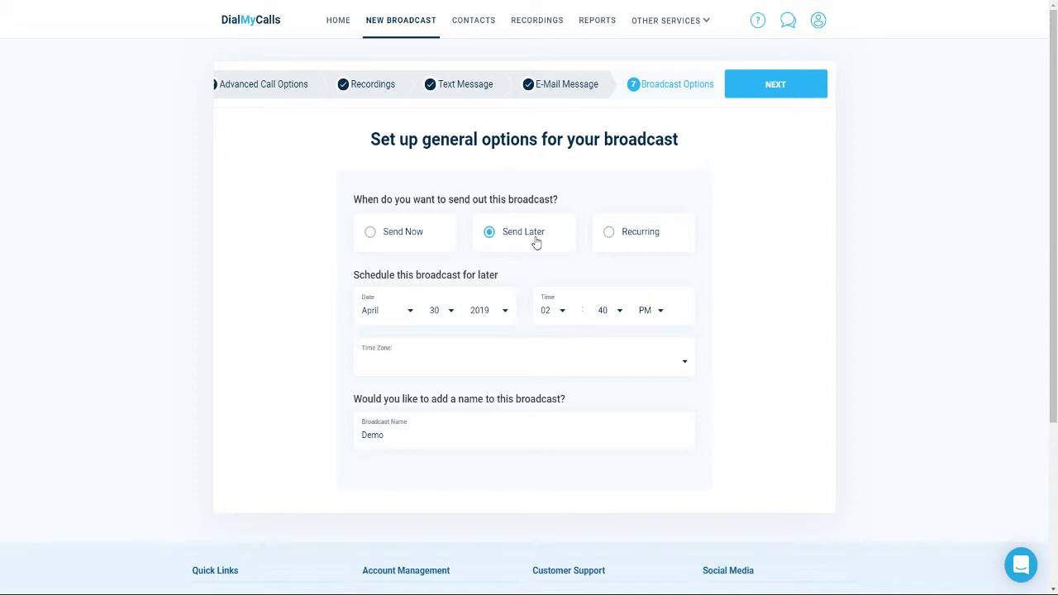
click(625, 242)
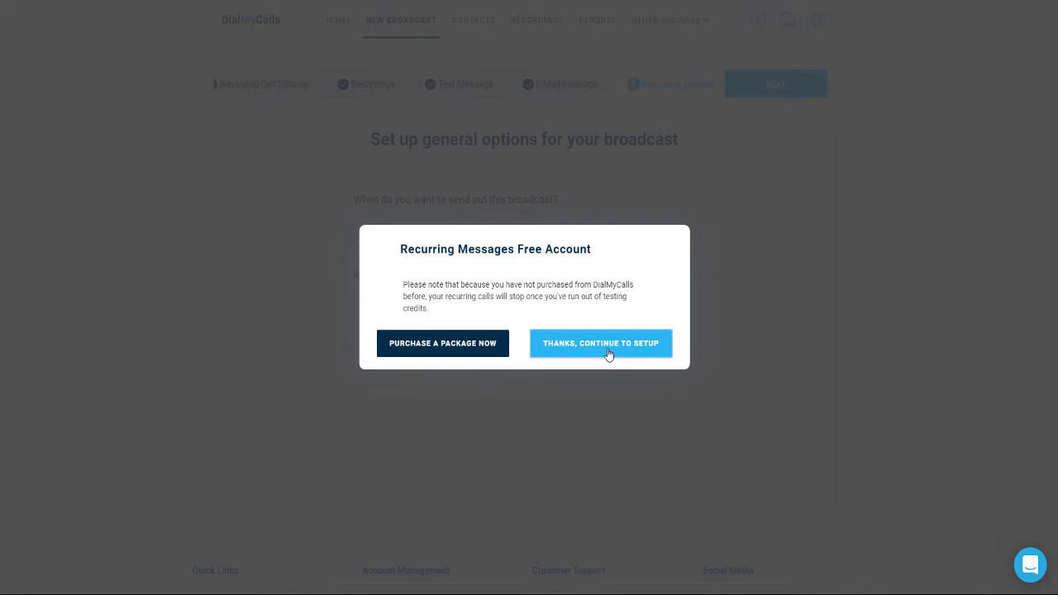
Dismiss the free-account notice, keep Day(s) repeat, then switch to Send Now and proceed to review
click(608, 354)
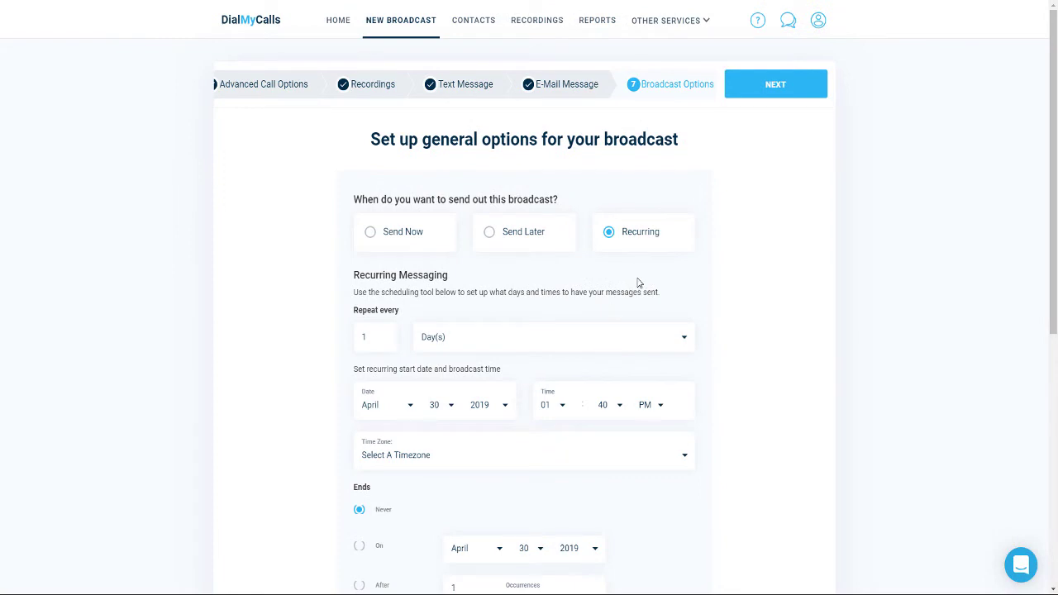
scroll(637, 281, down, 1)
scroll(637, 281, down, 2)
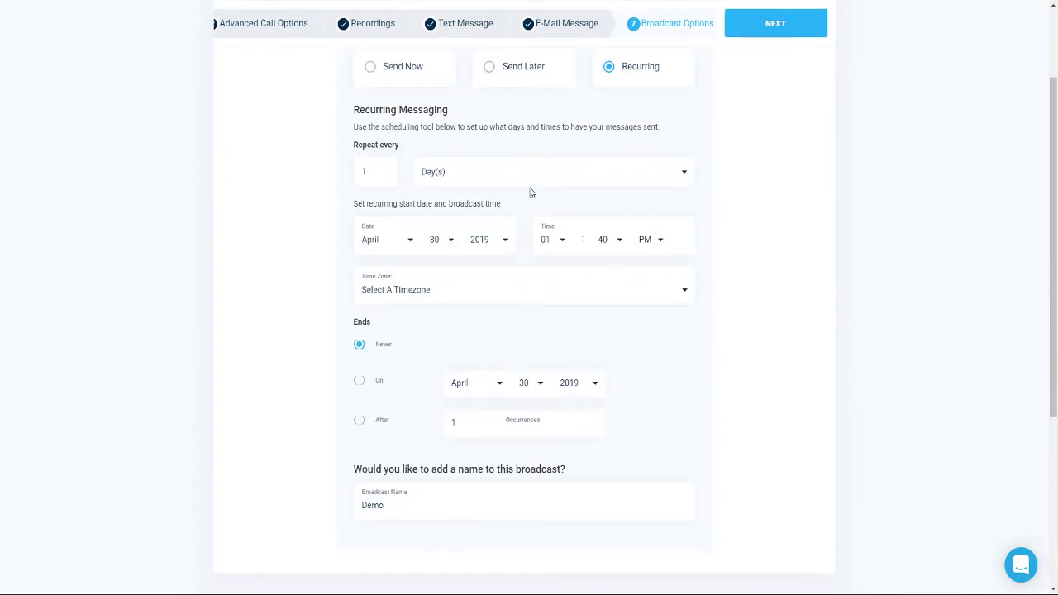
click(530, 178)
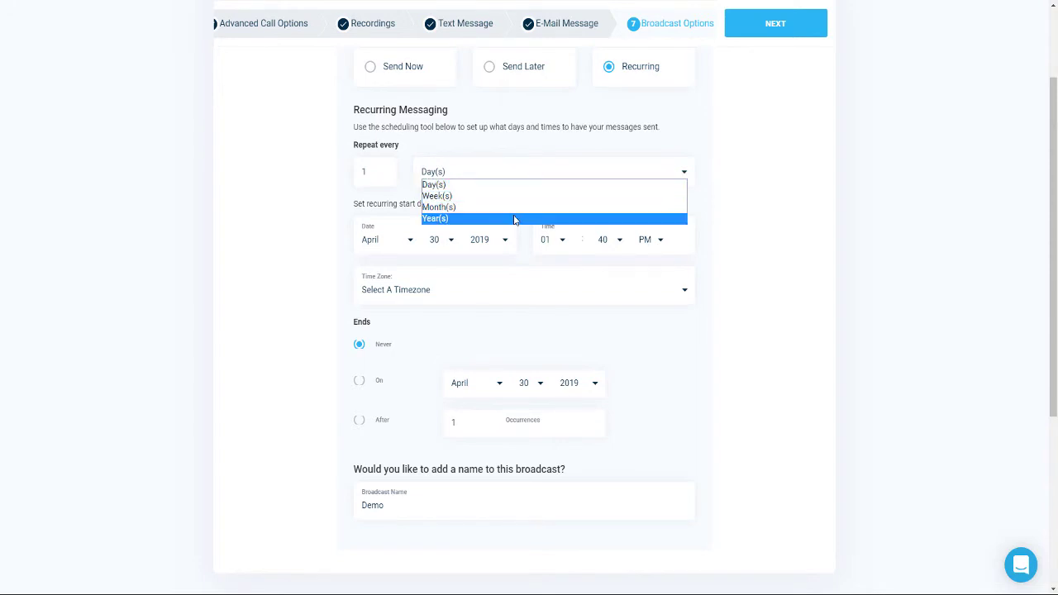
click(714, 122)
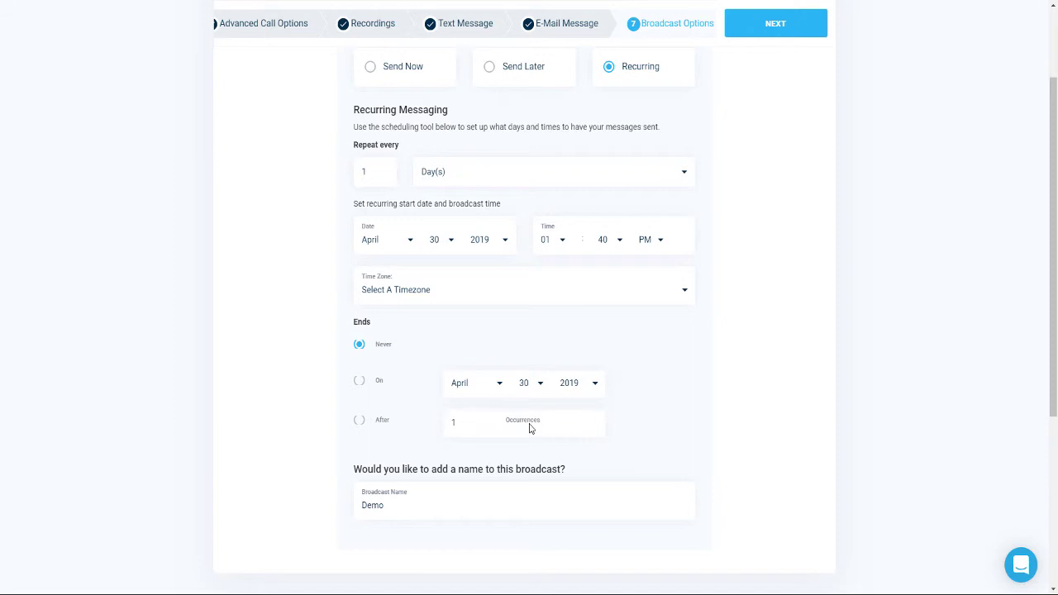
click(385, 76)
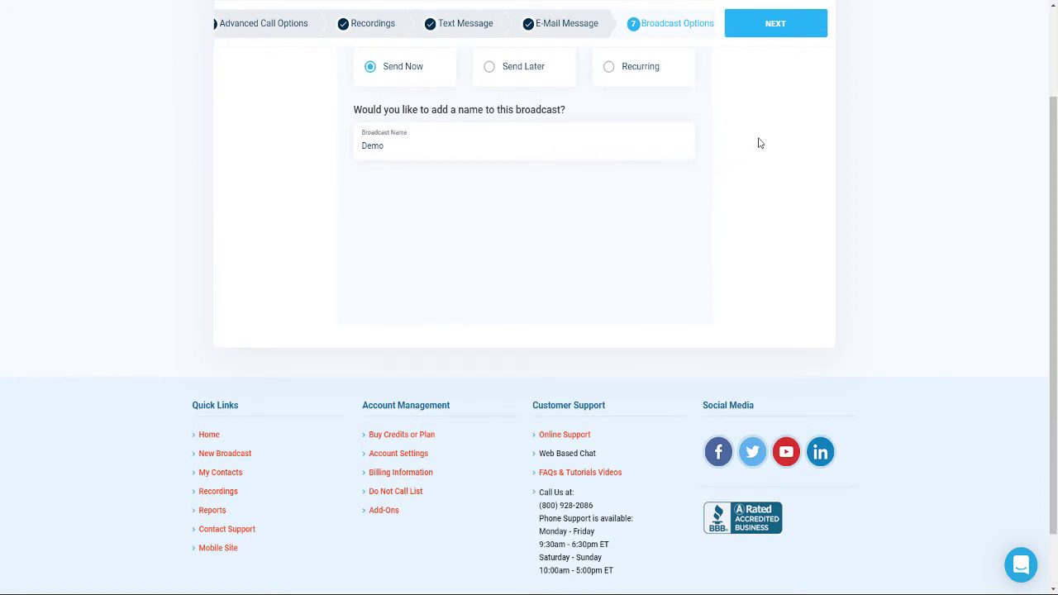
click(777, 25)
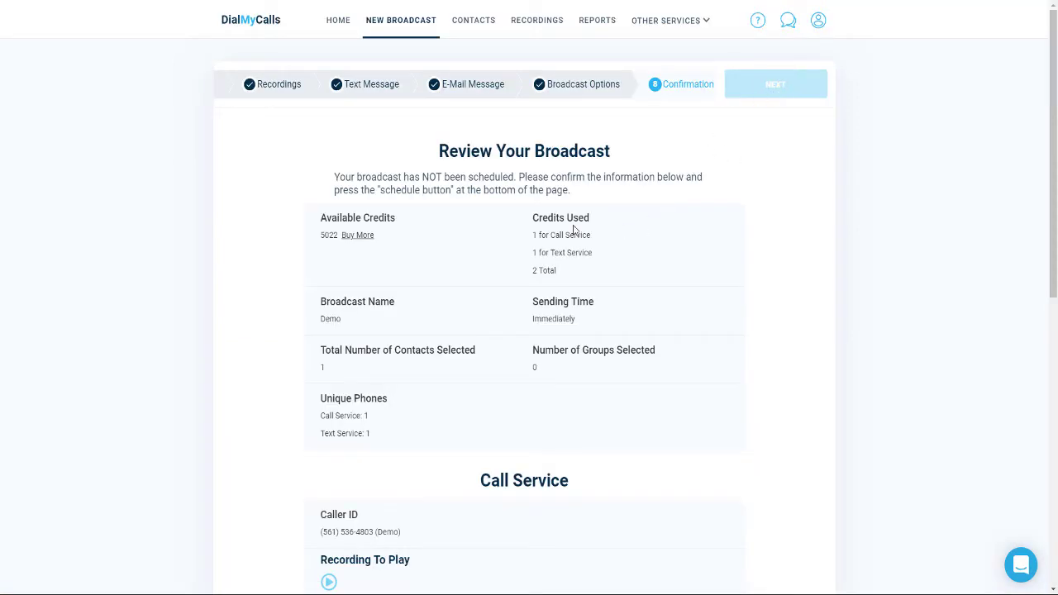
Send the Demo broadcast now and view its summary: 2 credits used, 5020 available
scroll(591, 239, down, 4)
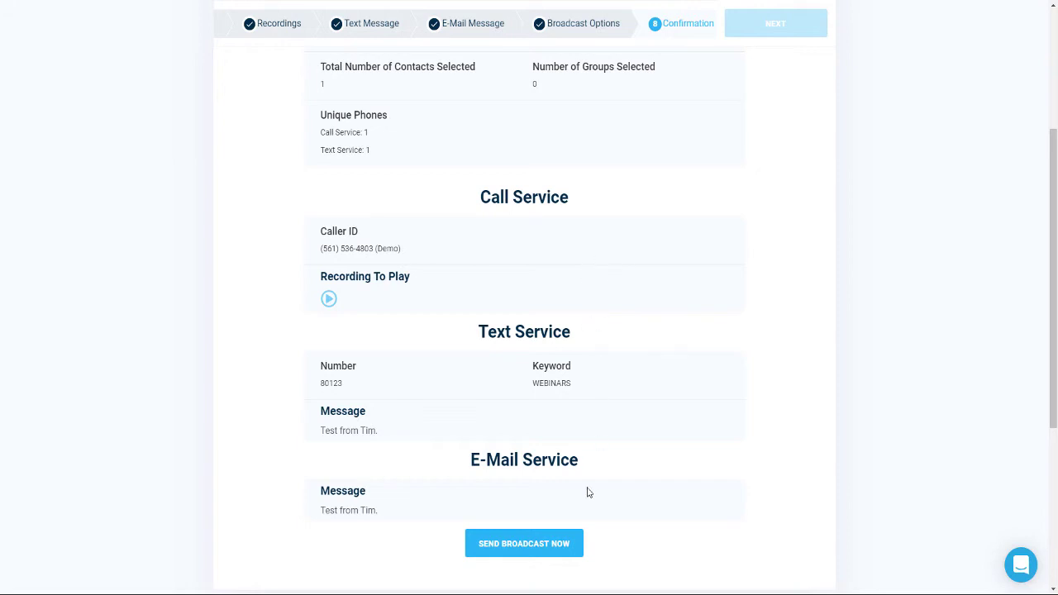
click(544, 544)
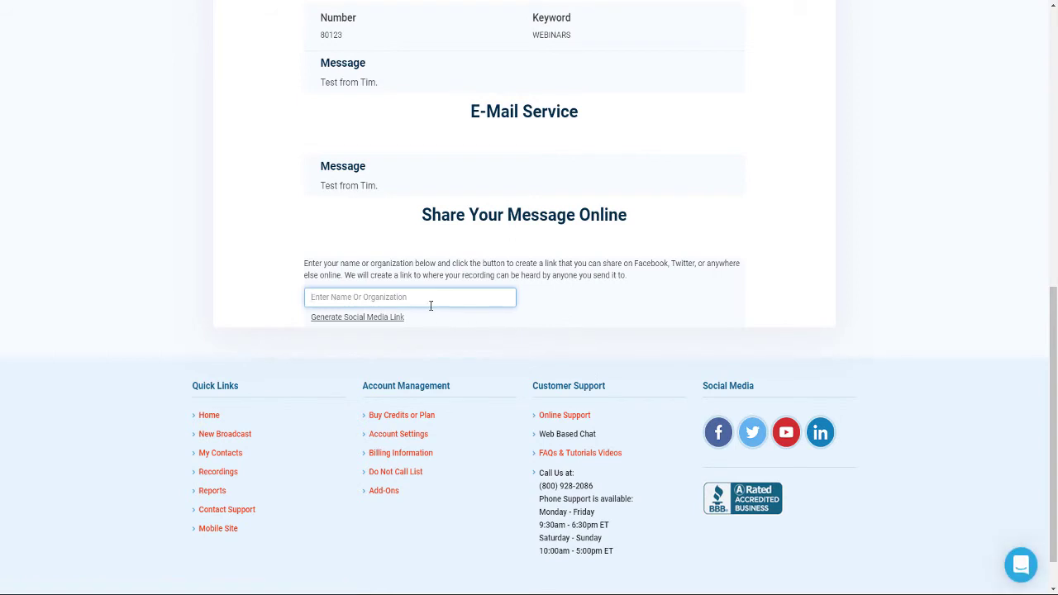
click(427, 301)
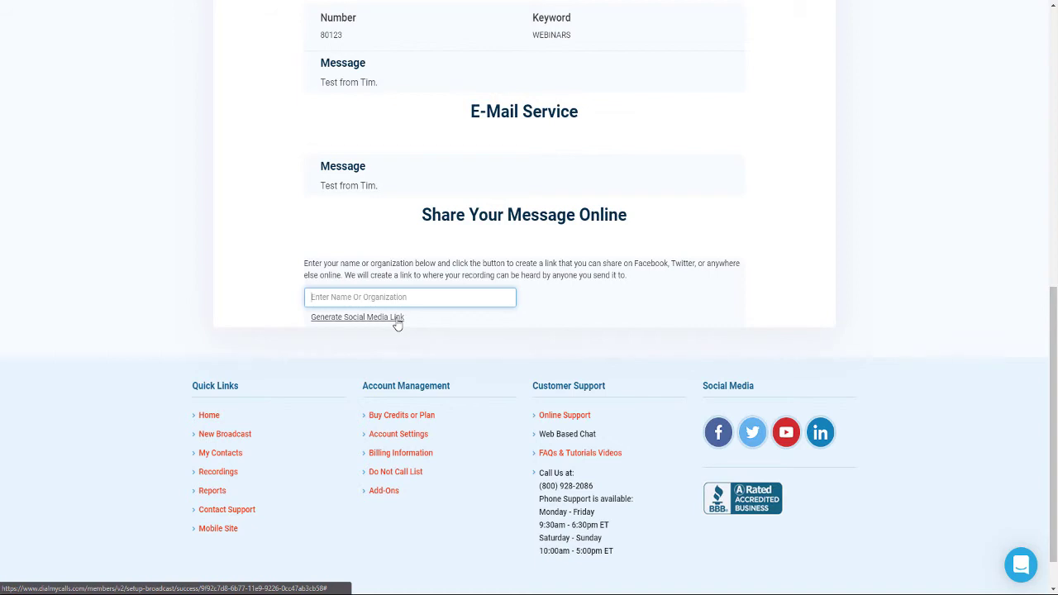
scroll(651, 289, up, 5)
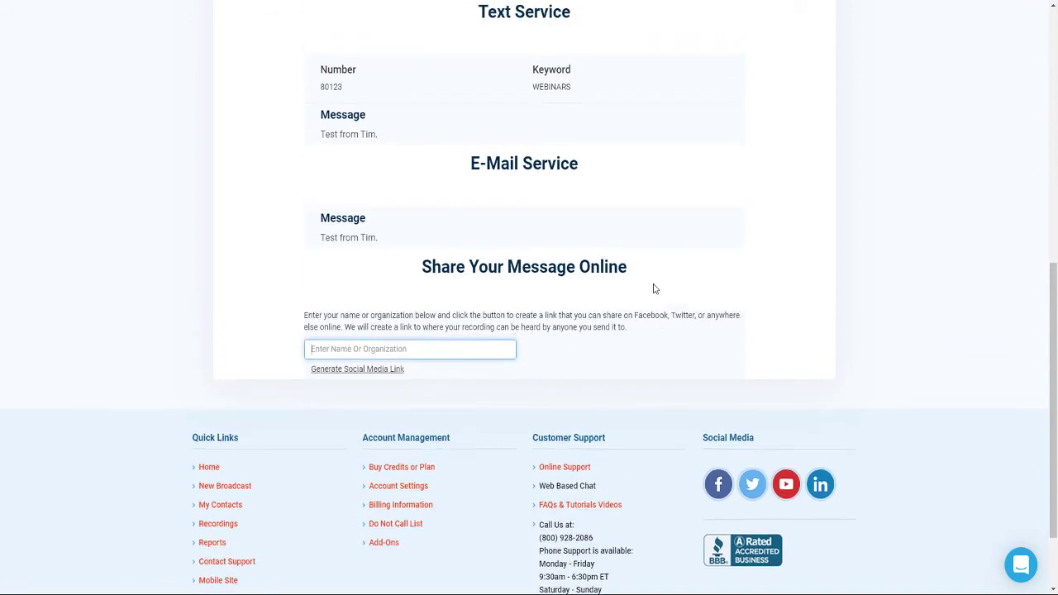
scroll(650, 294, up, 2)
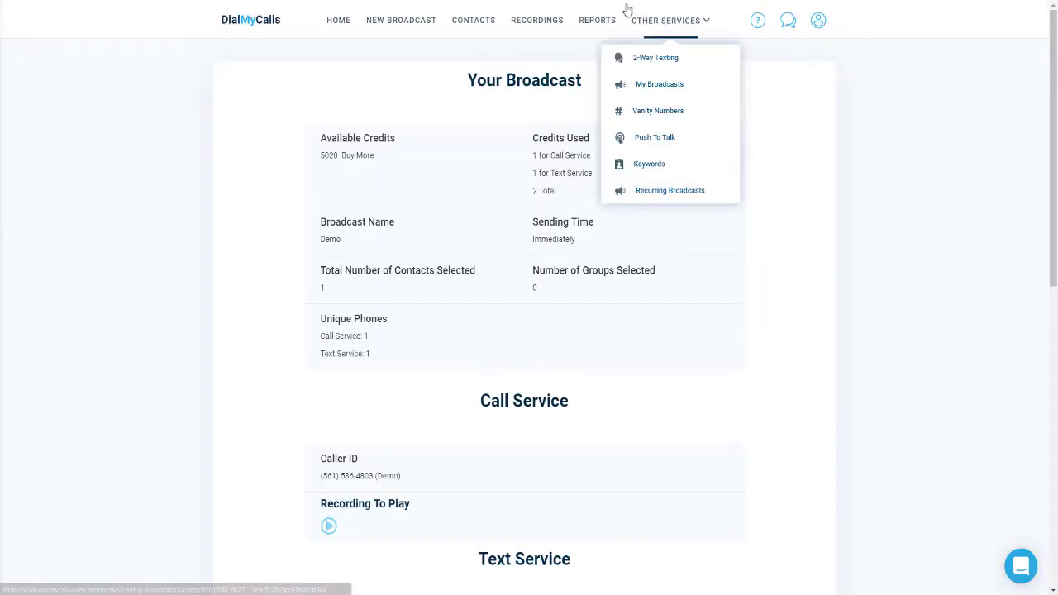
Open the Demo Call Report from Reports: 1 successful call ending in voicemail
click(593, 23)
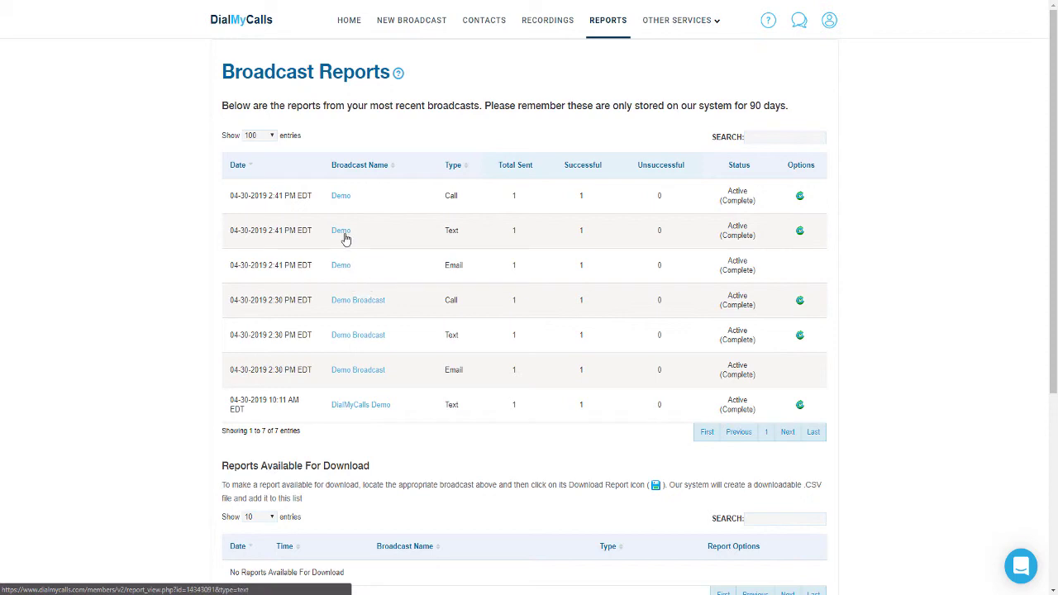
click(343, 199)
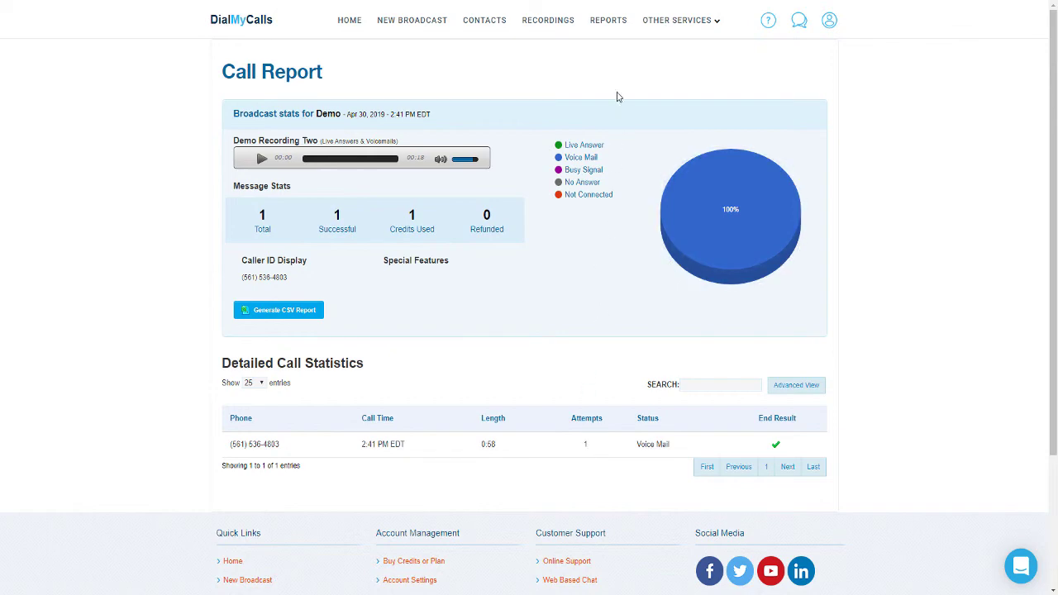
Return to the Broadcast Reports list showing Demo's call, text and email entries
click(609, 23)
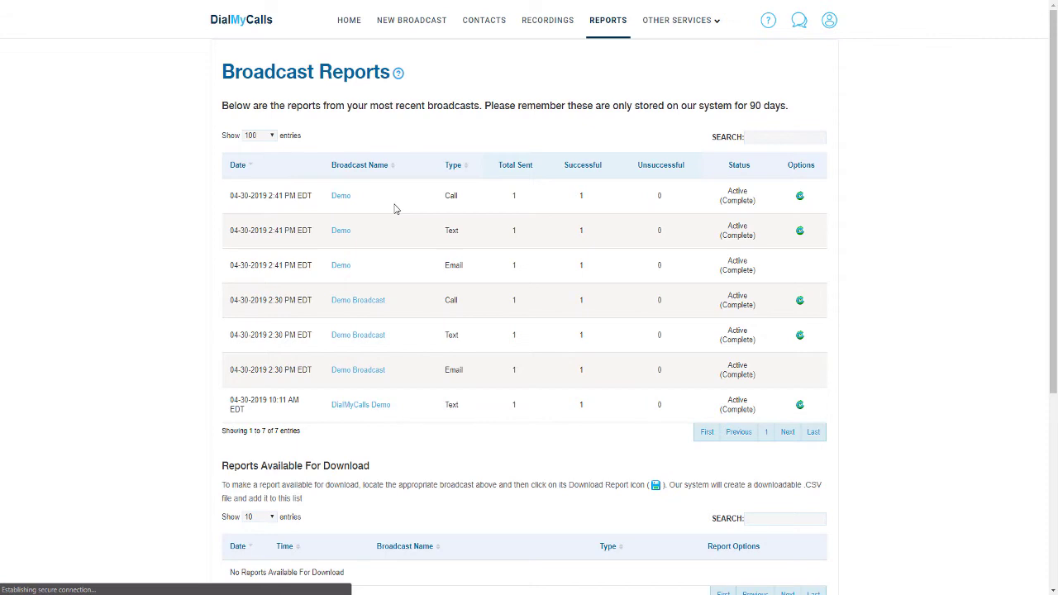
View the Demo Text Report: 1 text with keyword WEBINARS, delivered
click(339, 233)
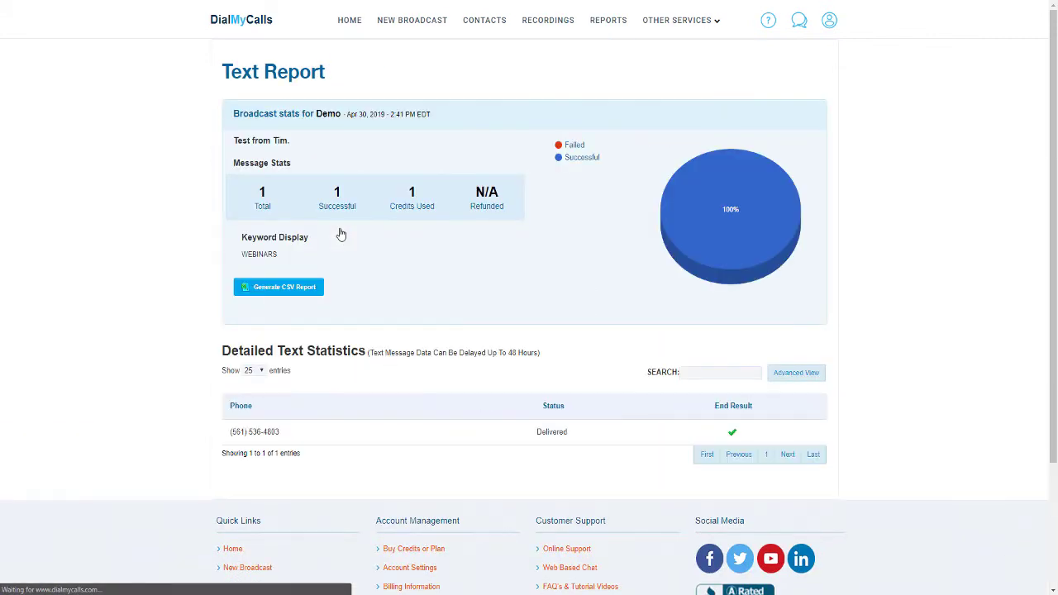